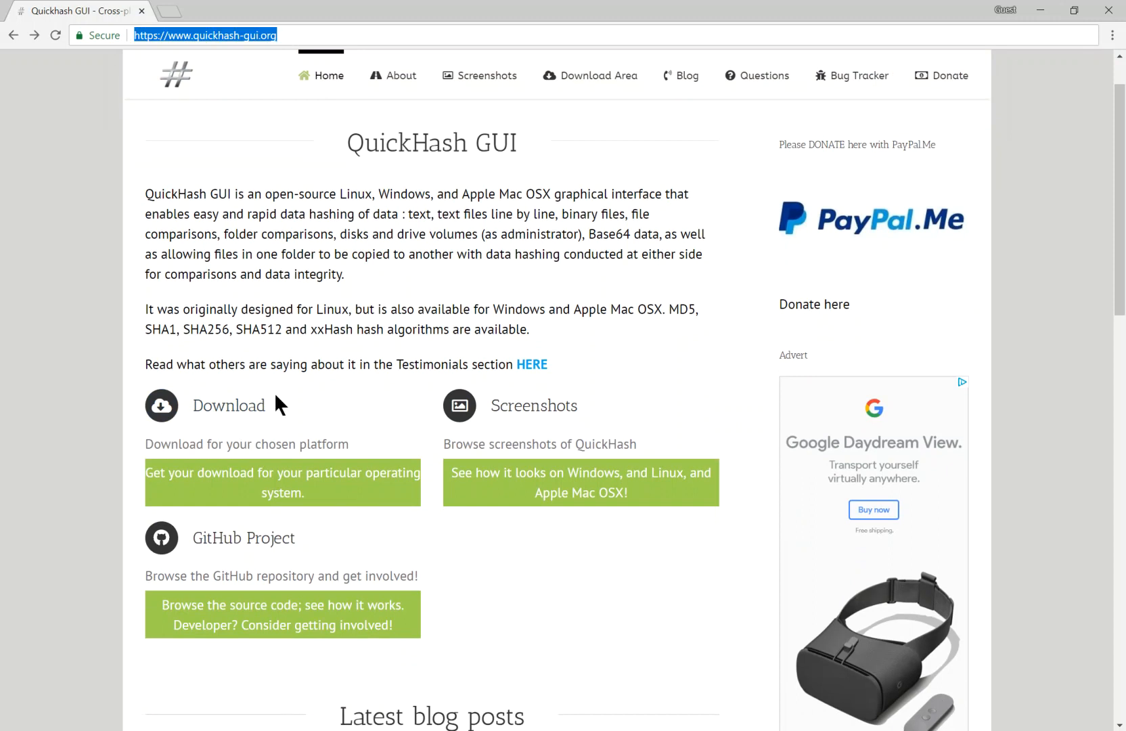
Open the QuickHash v3.0.2 Windows details page from the free non-code-signed downloads list
{"action": "left_click", "coordinate": [229, 406]}
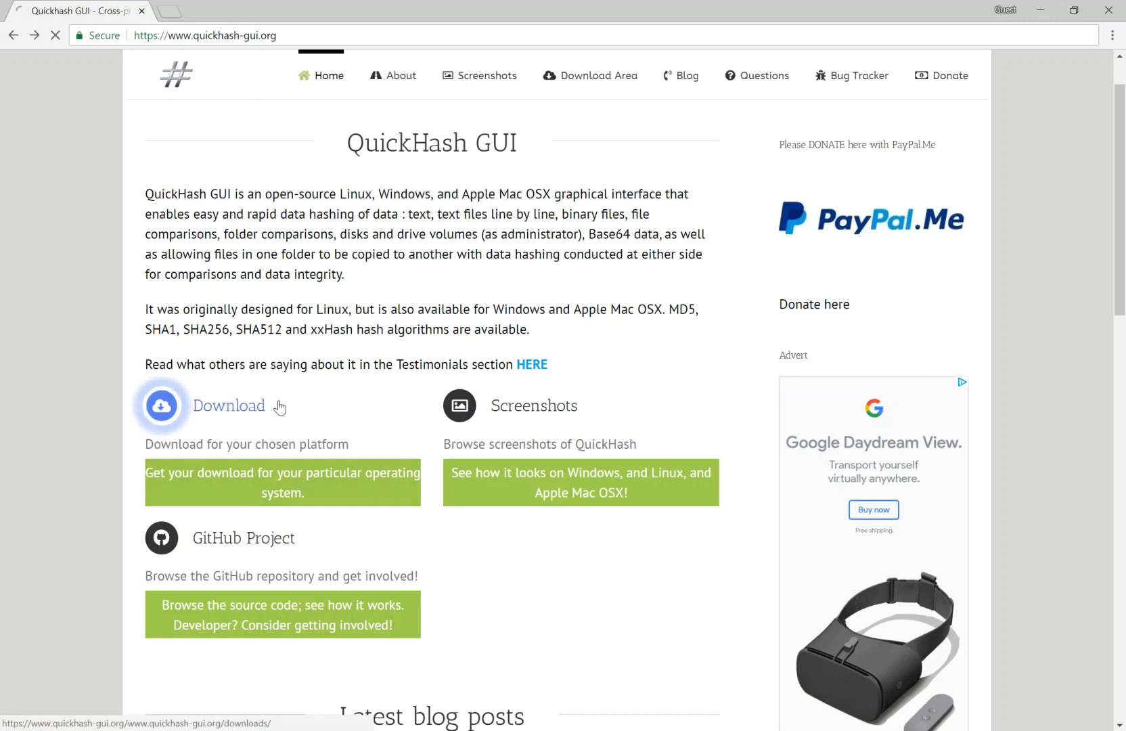
{"action": "scroll", "coordinate": [537, 414], "scroll_direction": "down", "scroll_amount": 2}
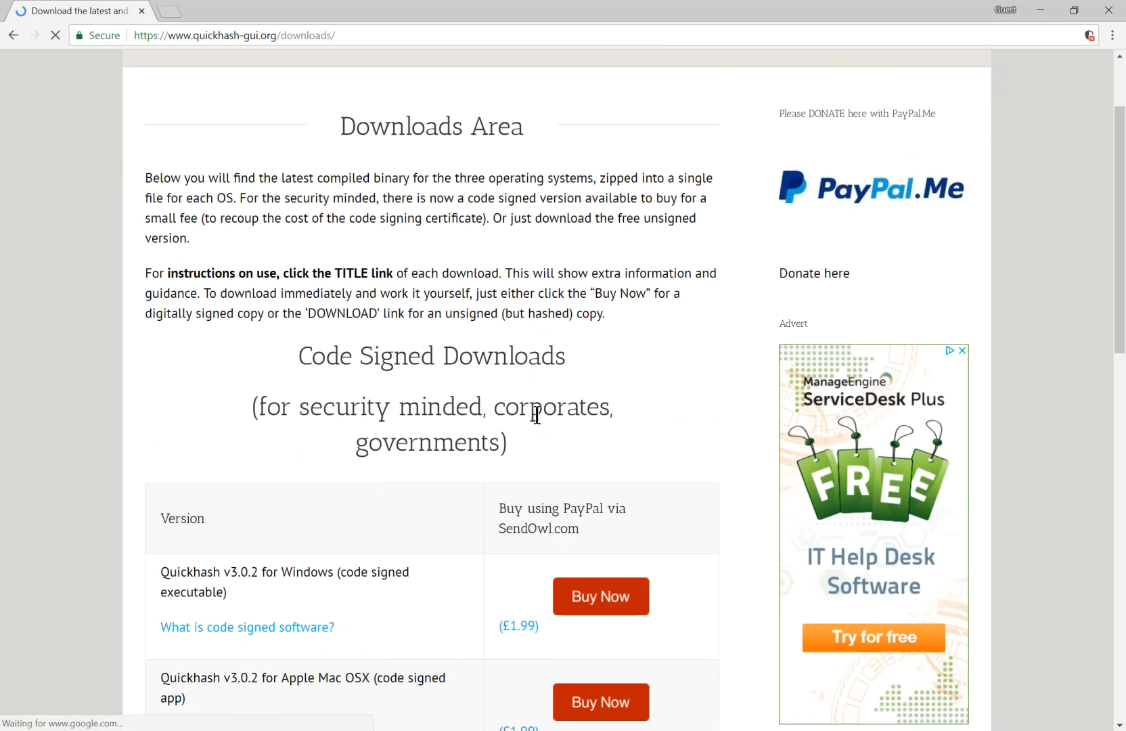
{"action": "scroll", "coordinate": [537, 414], "scroll_direction": "down", "scroll_amount": 3}
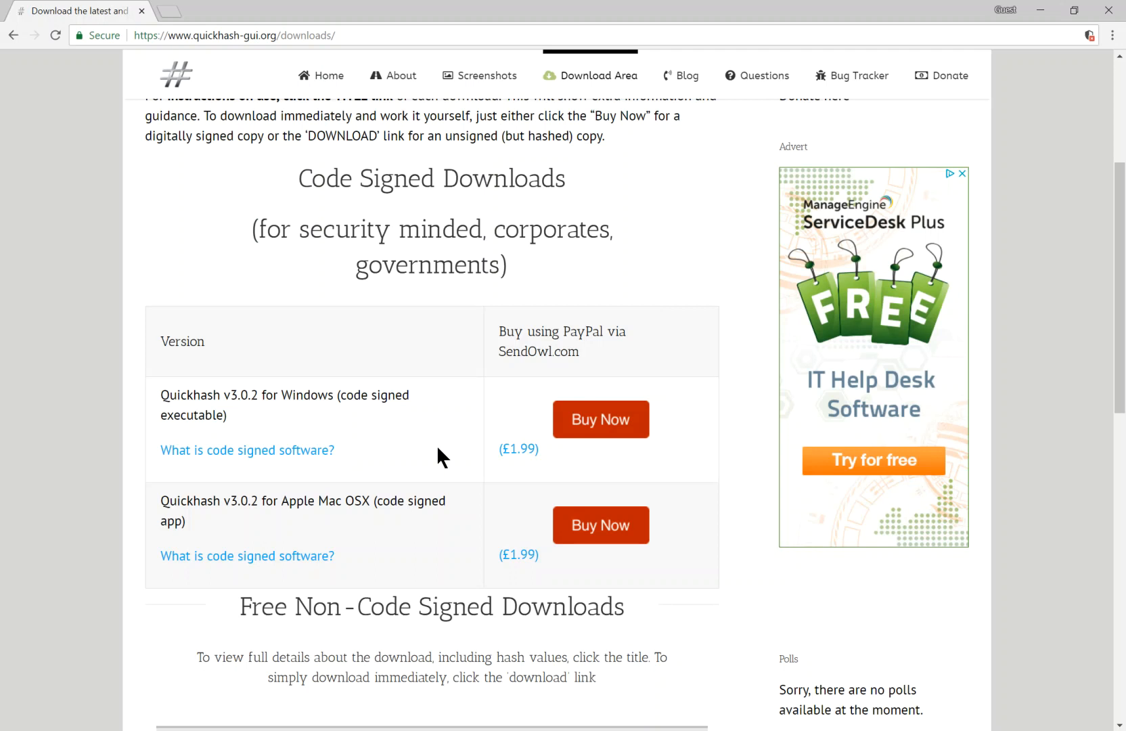
{"action": "scroll", "coordinate": [438, 448], "scroll_direction": "down", "scroll_amount": 3}
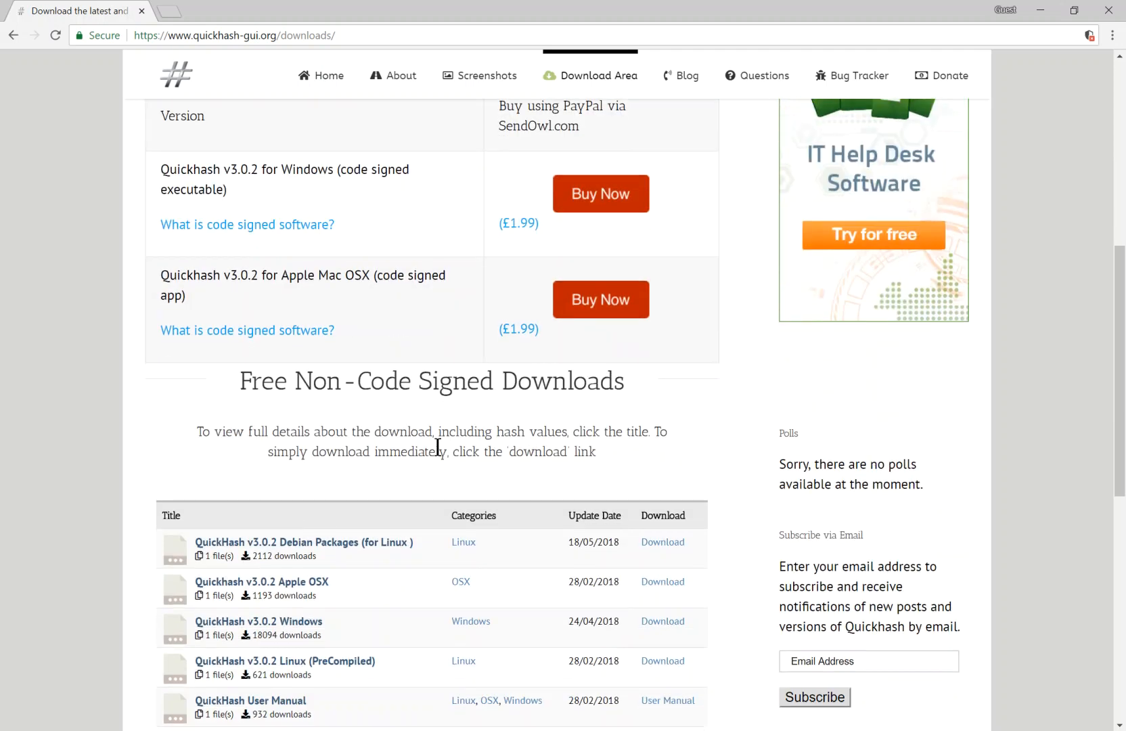
{"action": "scroll", "coordinate": [438, 447], "scroll_direction": "down", "scroll_amount": 2}
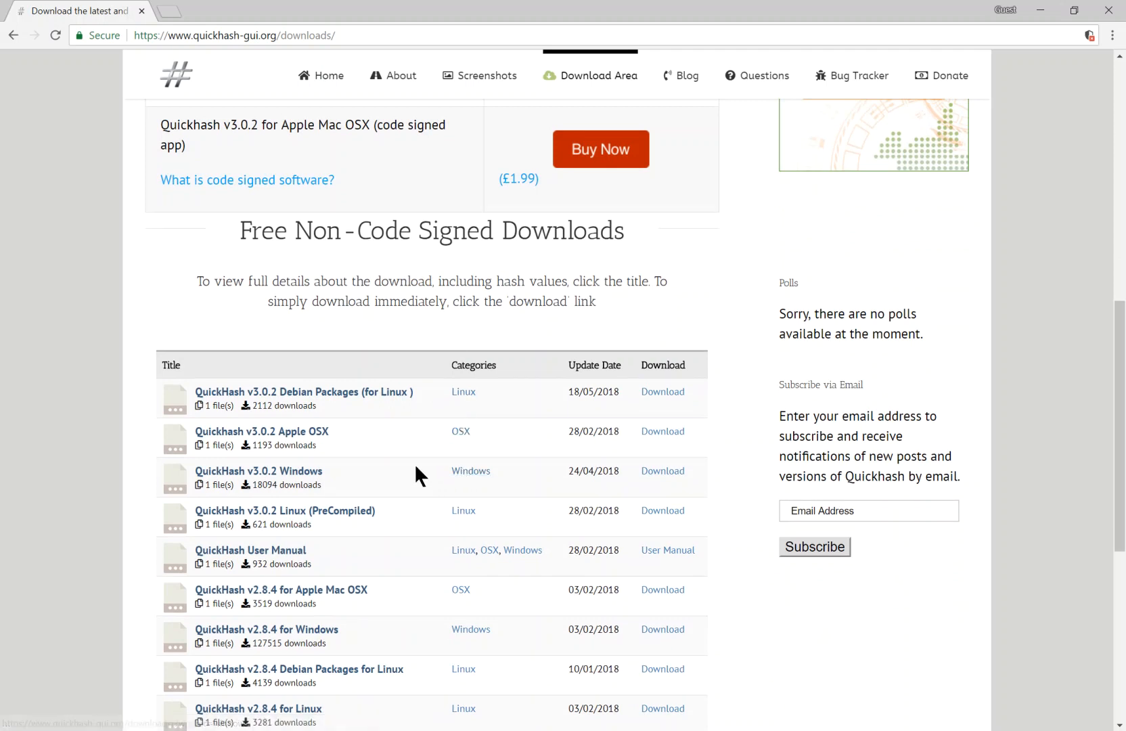
{"action": "left_click", "coordinate": [286, 471]}
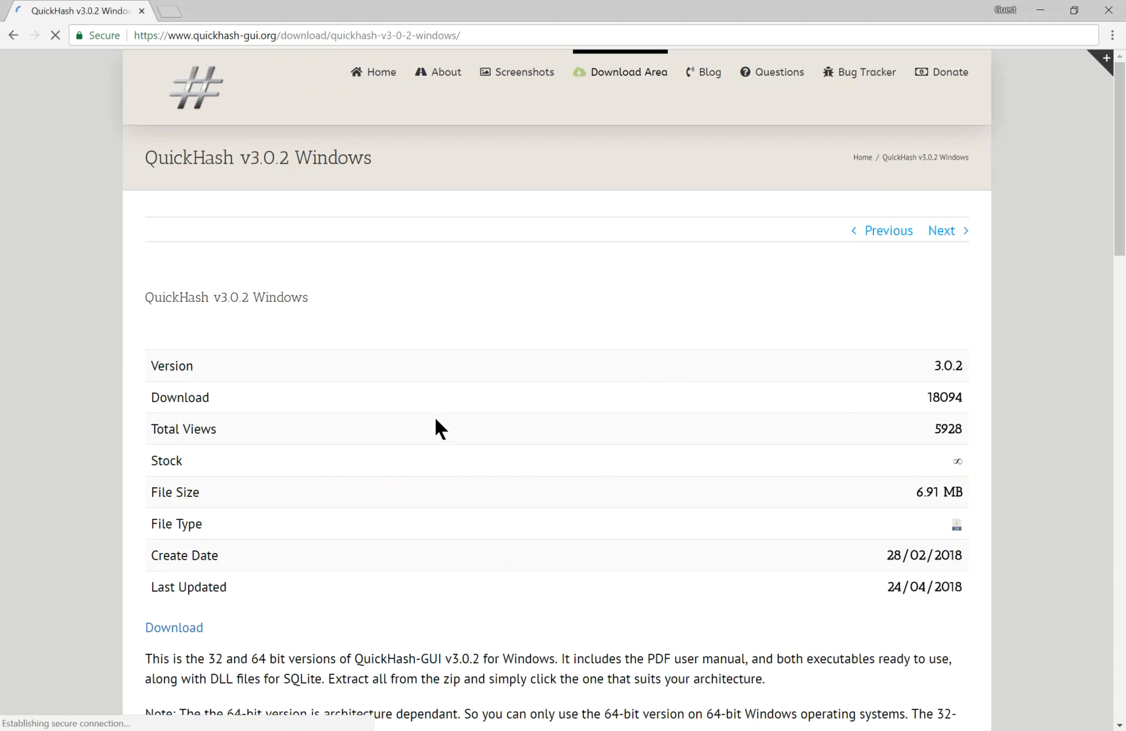
Examine the SHA-1 hash values published for the Windows zip, executables, DLL files and user manual
{"action": "scroll", "coordinate": [433, 416], "scroll_direction": "down", "scroll_amount": 4}
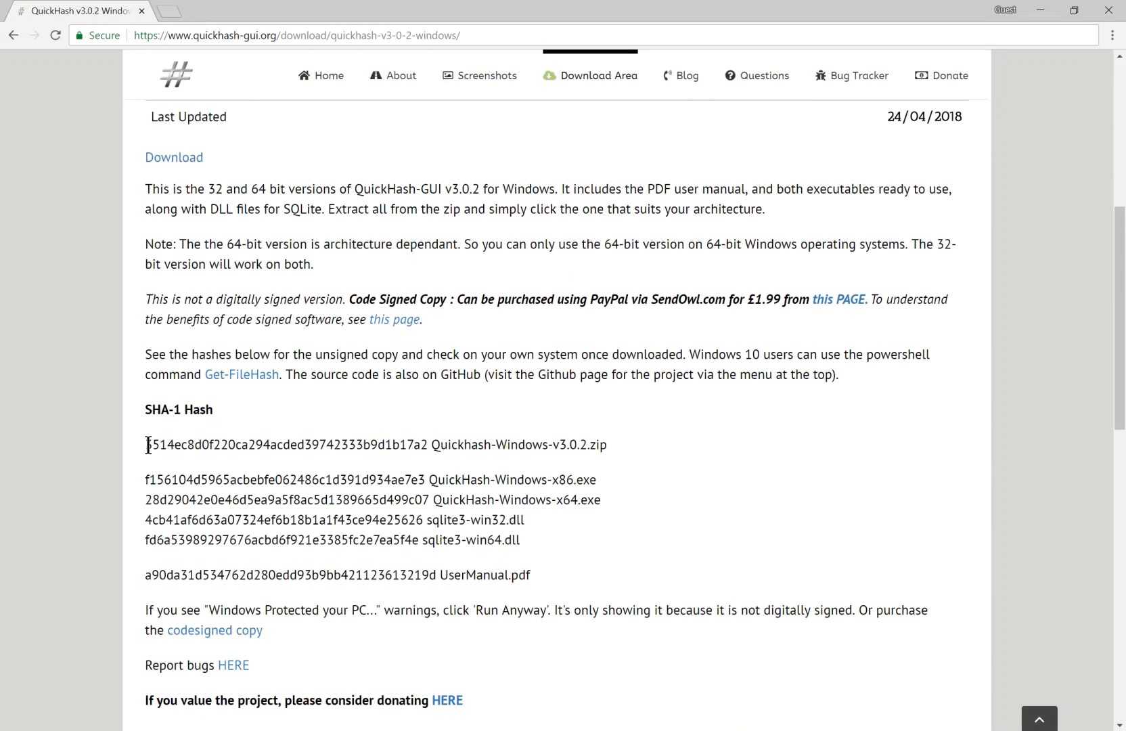
{"action": "left_click_drag", "start_coordinate": [145, 444], "coordinate": [563, 567]}
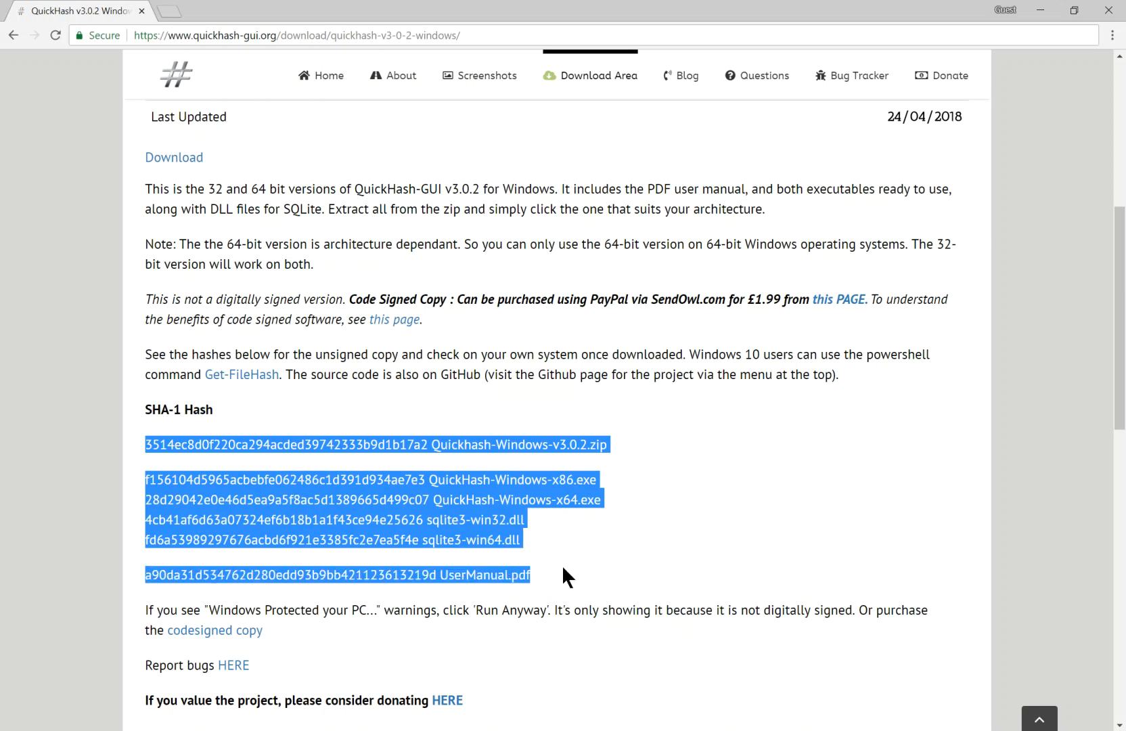
{"action": "left_click_drag", "start_coordinate": [608, 444], "coordinate": [473, 450]}
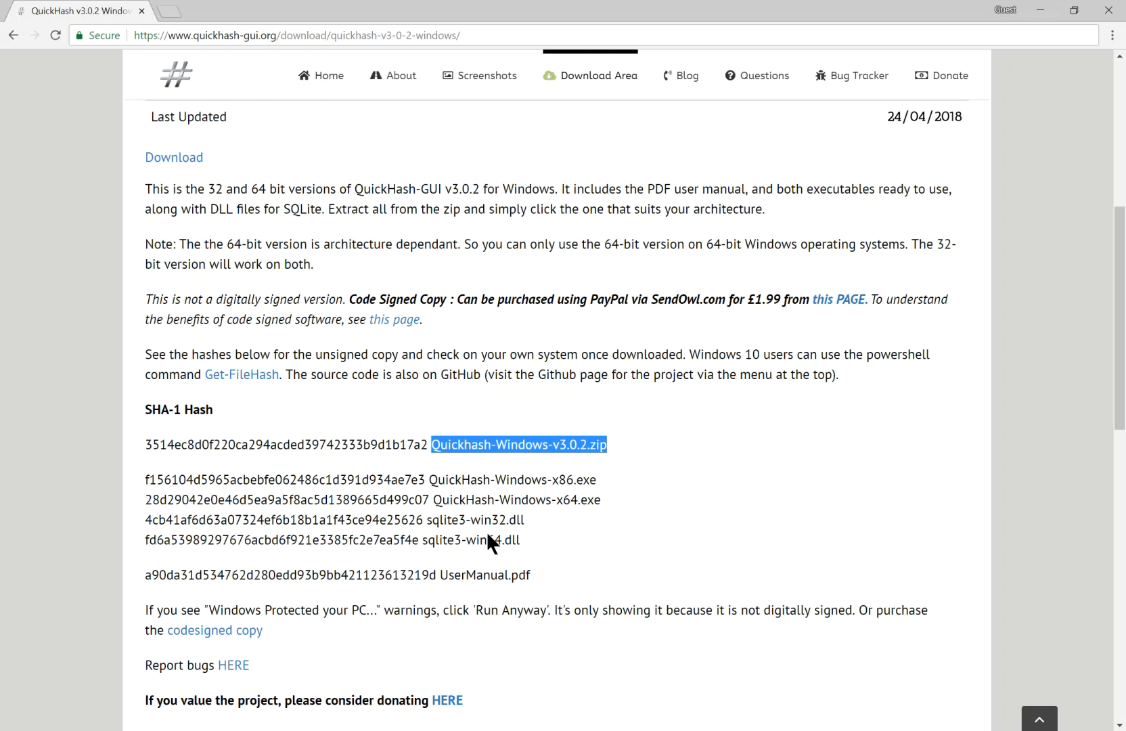
{"action": "left_click_drag", "start_coordinate": [420, 539], "coordinate": [144, 539]}
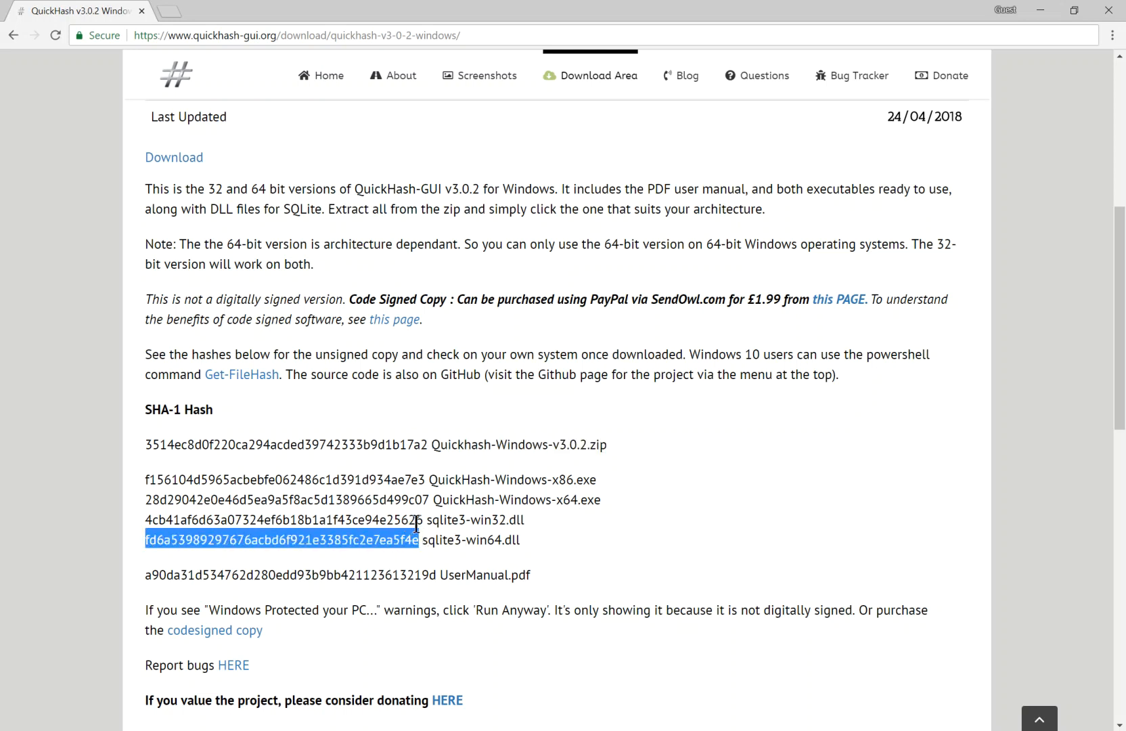
{"action": "left_click_drag", "start_coordinate": [423, 520], "coordinate": [147, 521]}
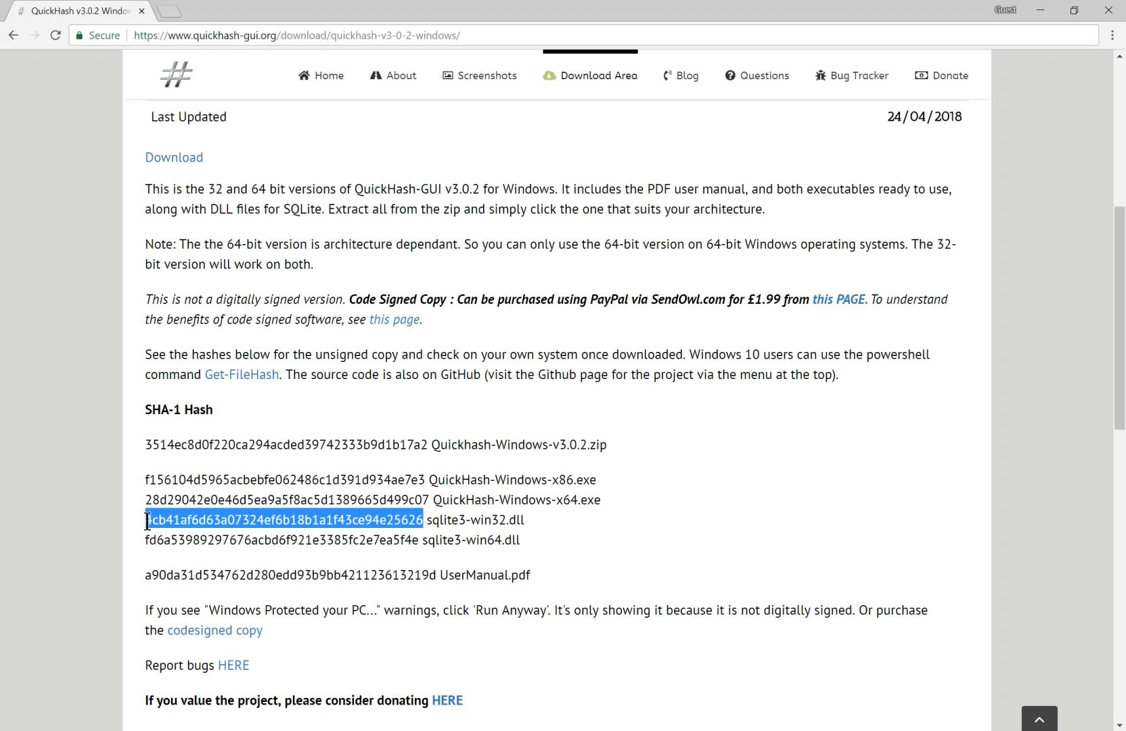
{"action": "scroll", "coordinate": [554, 386], "scroll_direction": "up", "scroll_amount": 7}
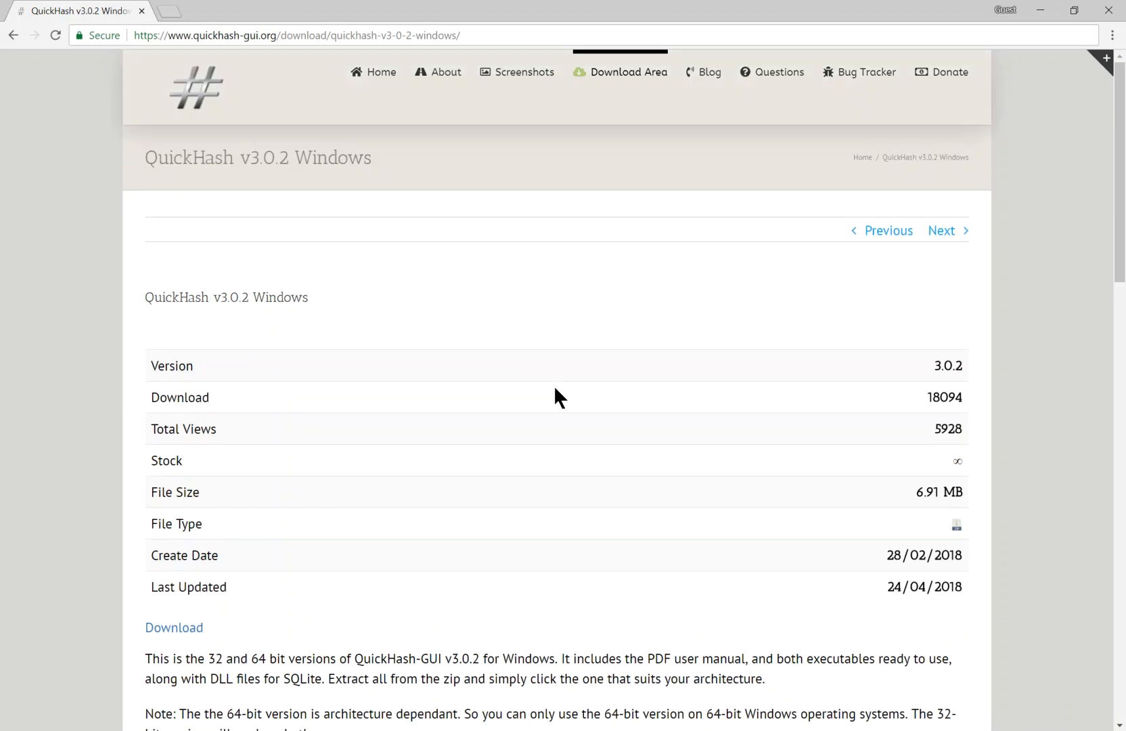
{"action": "scroll", "coordinate": [555, 389], "scroll_direction": "down", "scroll_amount": 7}
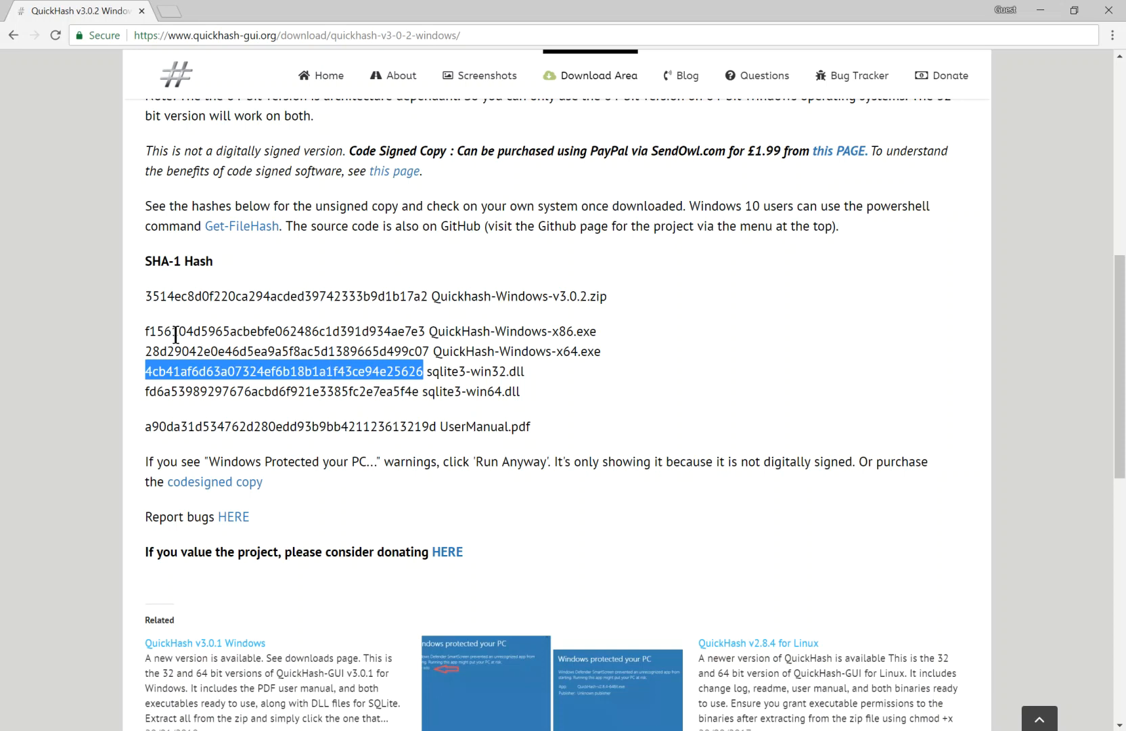
{"action": "left_click_drag", "start_coordinate": [147, 329], "coordinate": [424, 330]}
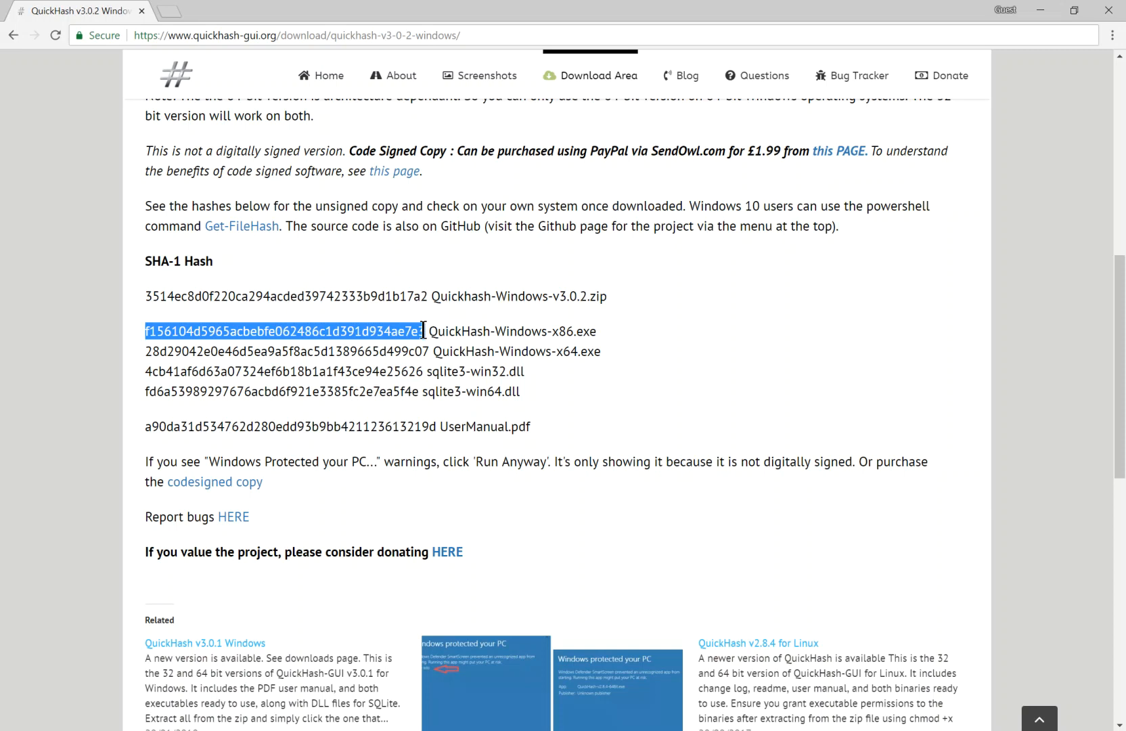
{"action": "scroll", "coordinate": [349, 367], "scroll_direction": "down", "scroll_amount": 2}
{"action": "scroll", "coordinate": [349, 366], "scroll_direction": "up", "scroll_amount": 5}
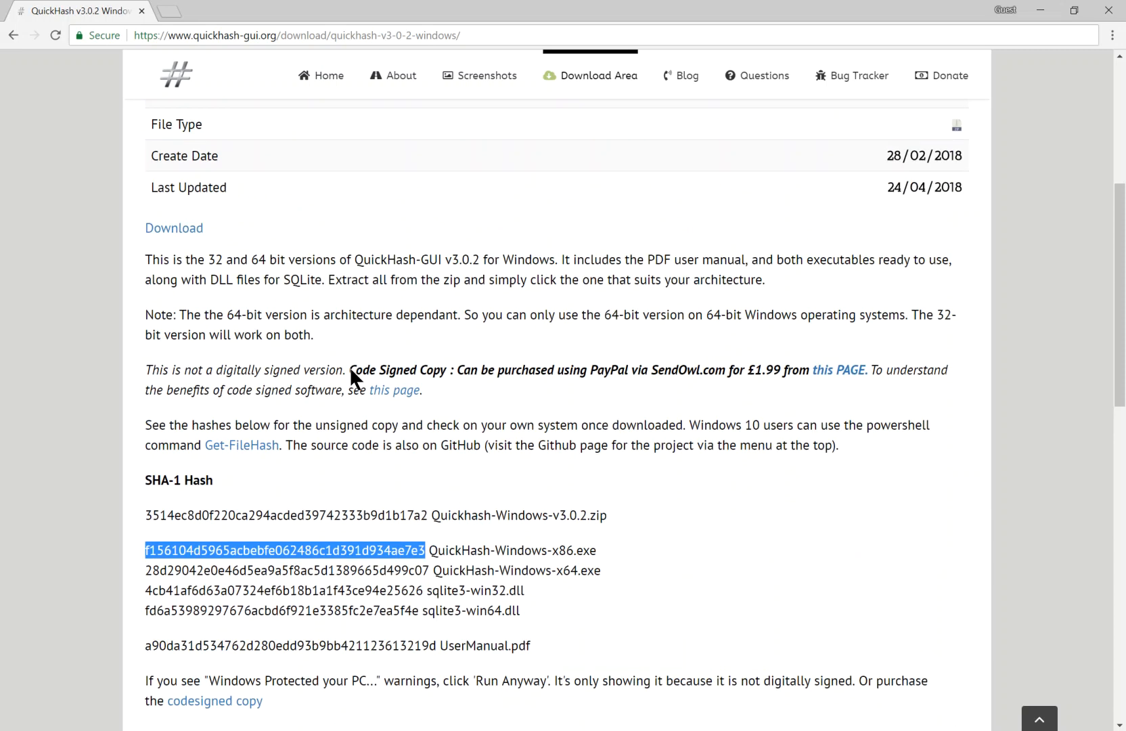
Switch to the Quickhash-Windows-v3.0.2 folder in File Explorer and review its extracted program files and folder path
{"action": "key", "text": "alt+Tab"}
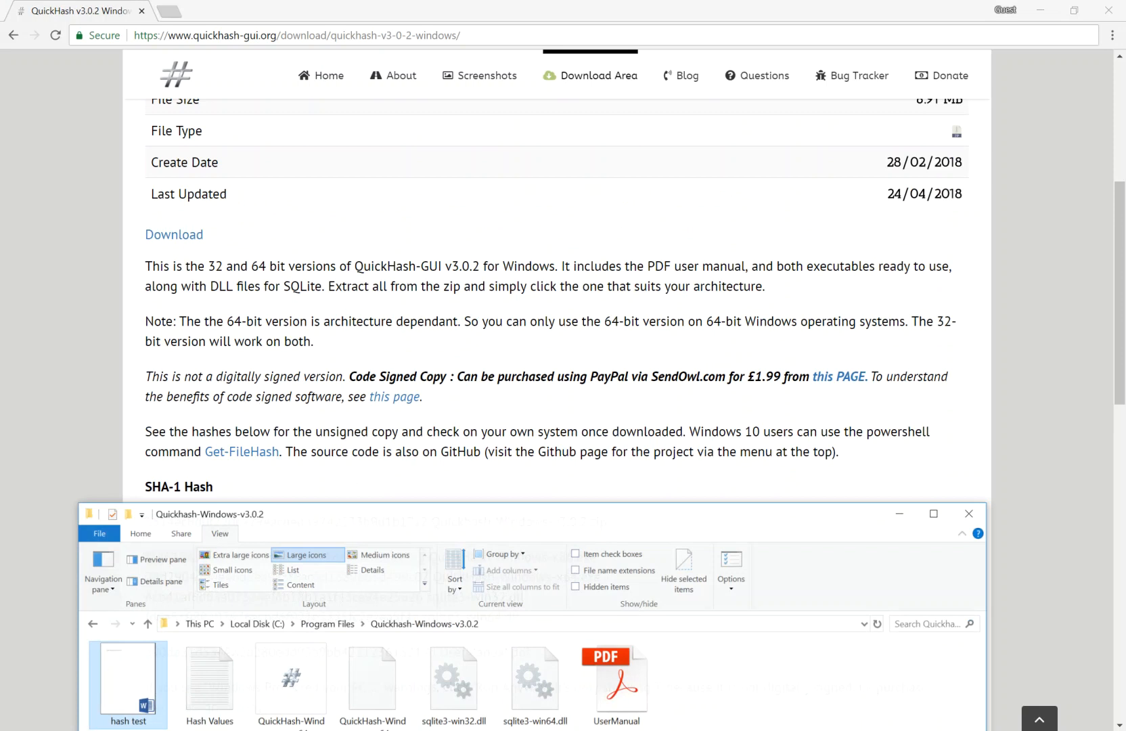
{"action": "left_click_drag", "start_coordinate": [456, 517], "coordinate": [452, 293]}
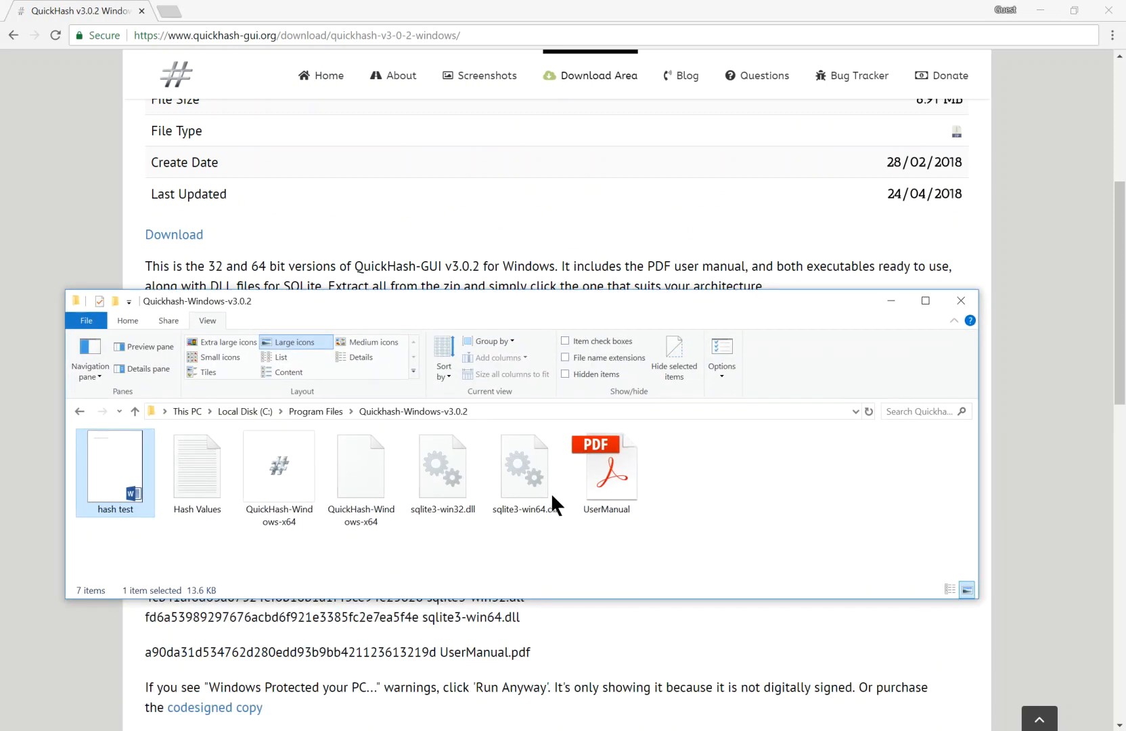
{"action": "left_click_drag", "start_coordinate": [697, 433], "coordinate": [240, 541]}
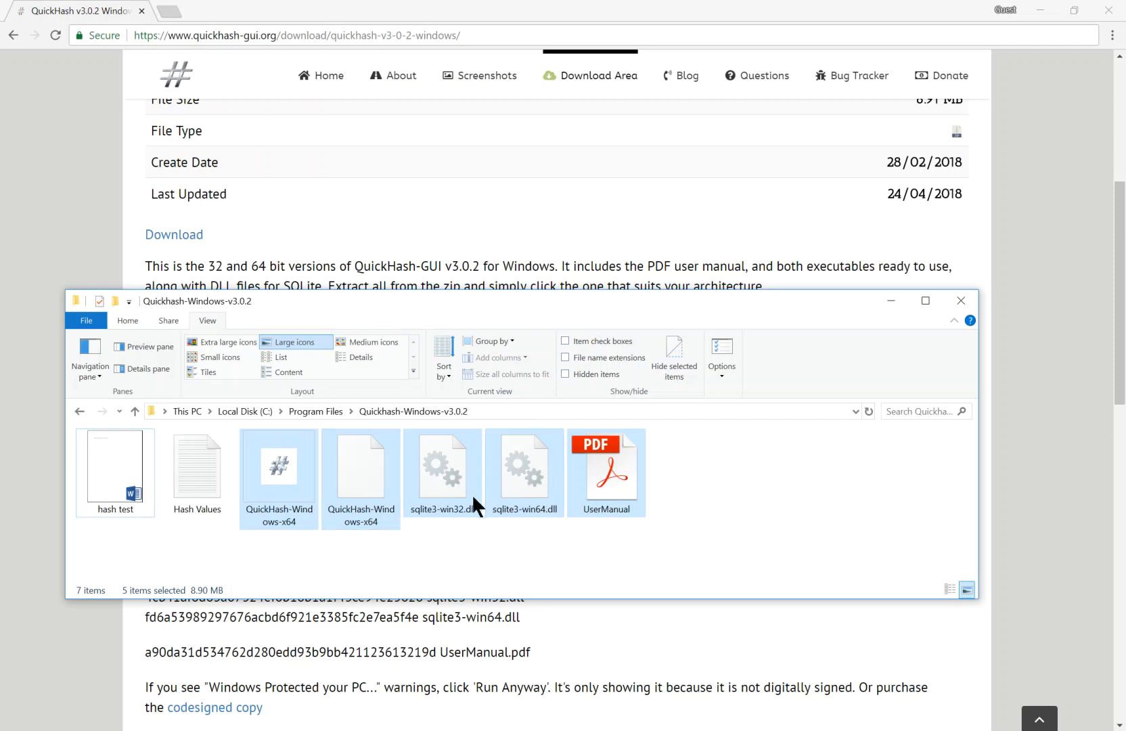
{"action": "left_click", "coordinate": [504, 411]}
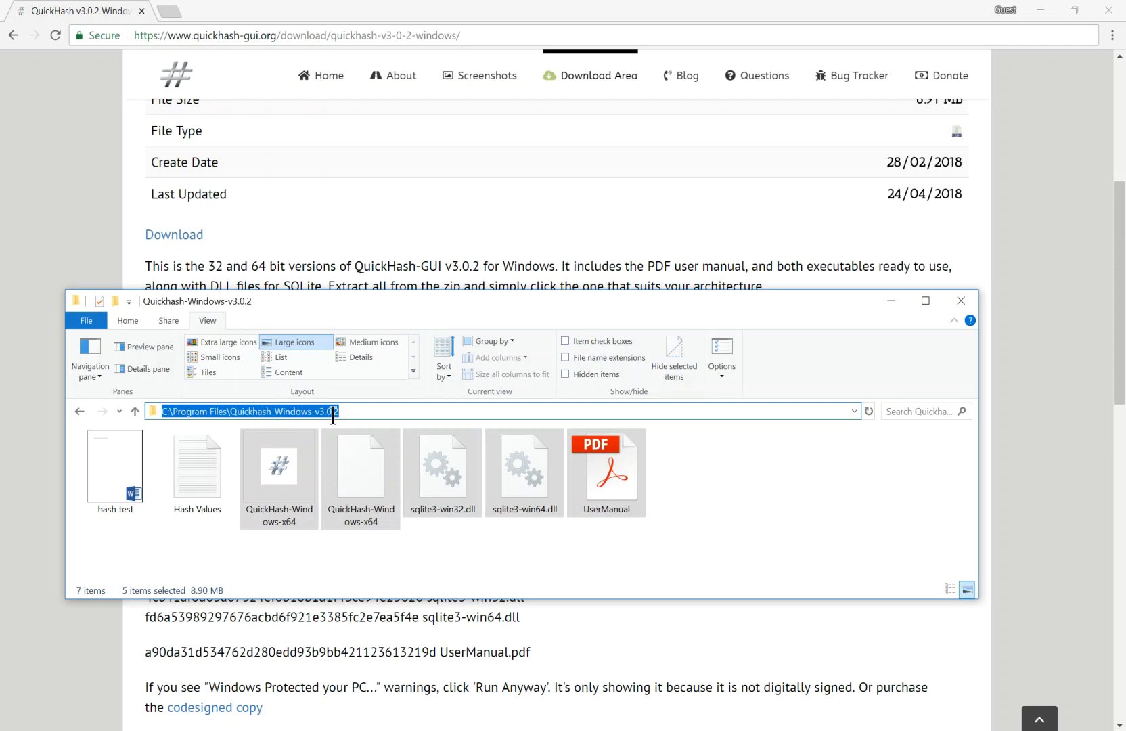
{"action": "left_click", "coordinate": [423, 557]}
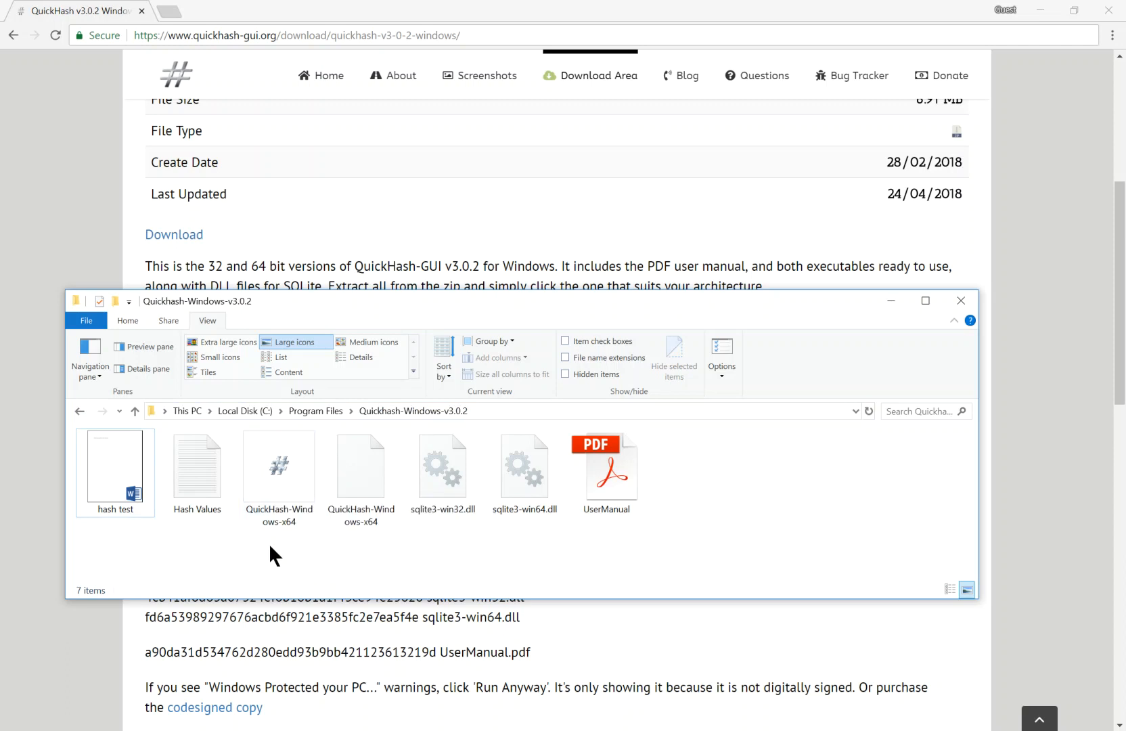
Launch the QuickHash-Windows-x64 application from the Quickhash-Windows-v3.0.2 folder
{"action": "mouse_move", "coordinate": [275, 493]}
{"action": "mouse_move", "coordinate": [295, 527]}
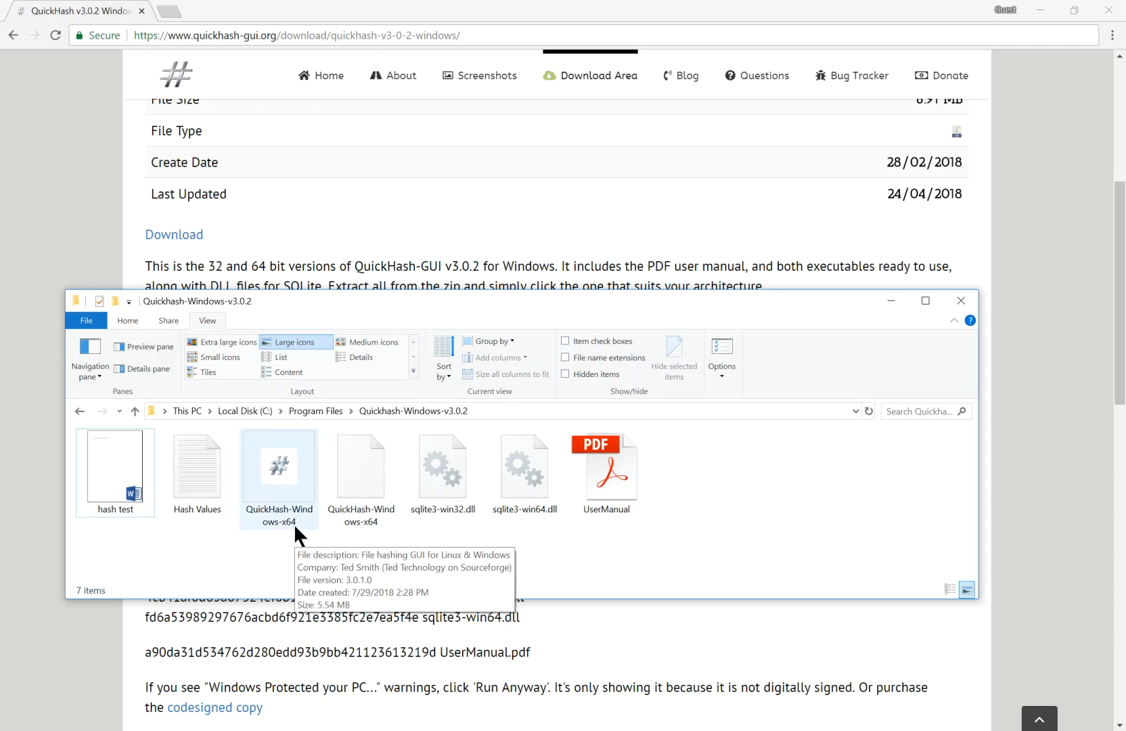
{"action": "double_click", "coordinate": [285, 473]}
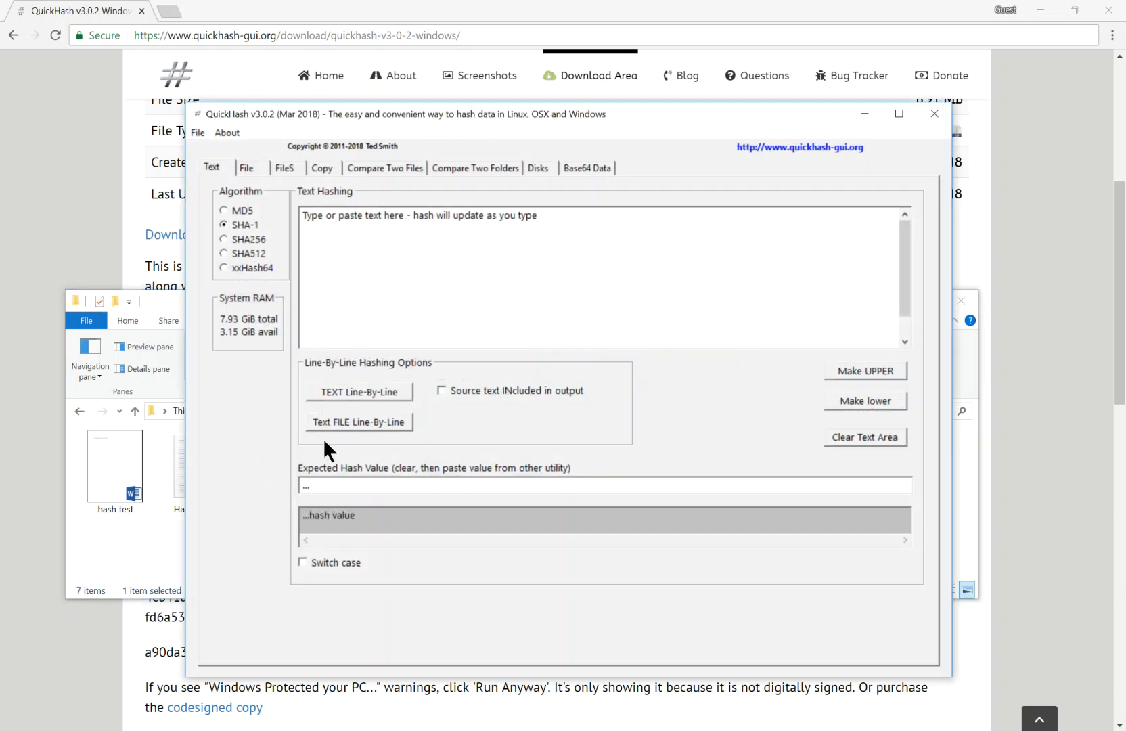
Clear the browser and slide show from view, arrange the folder and QuickHash windows, and switch QuickHash to single file hashing
{"action": "left_click", "coordinate": [1043, 9]}
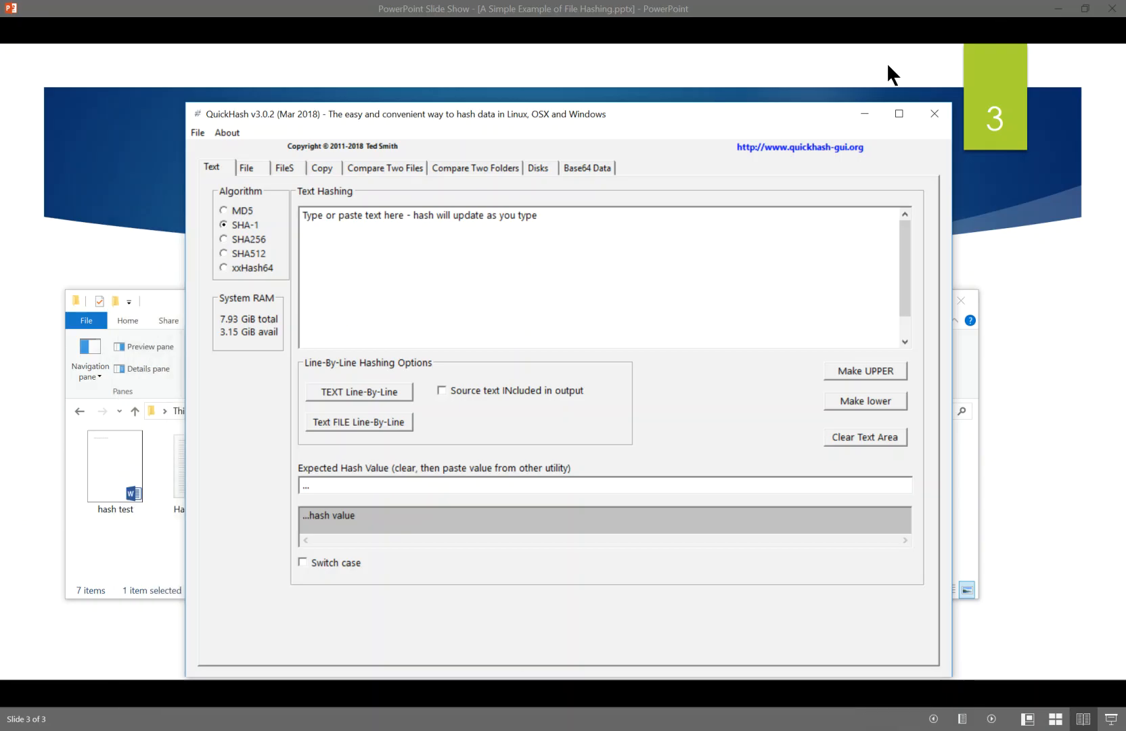
{"action": "left_click", "coordinate": [1057, 9]}
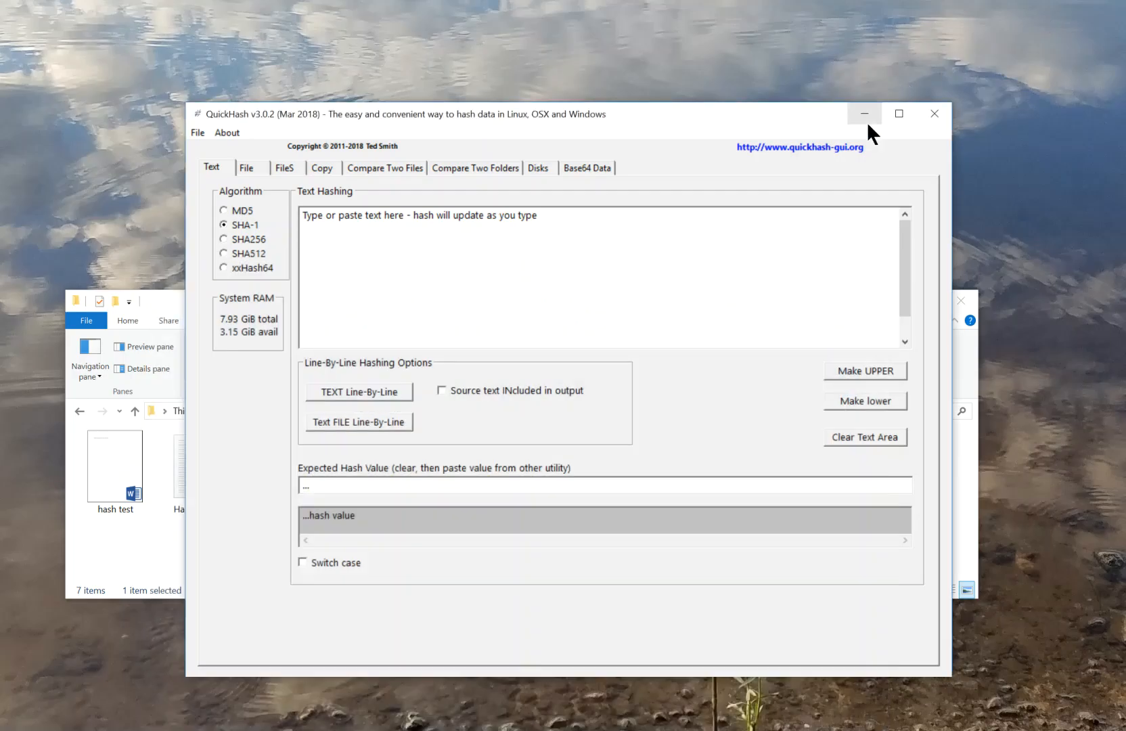
{"action": "left_click_drag", "start_coordinate": [182, 298], "coordinate": [125, 423]}
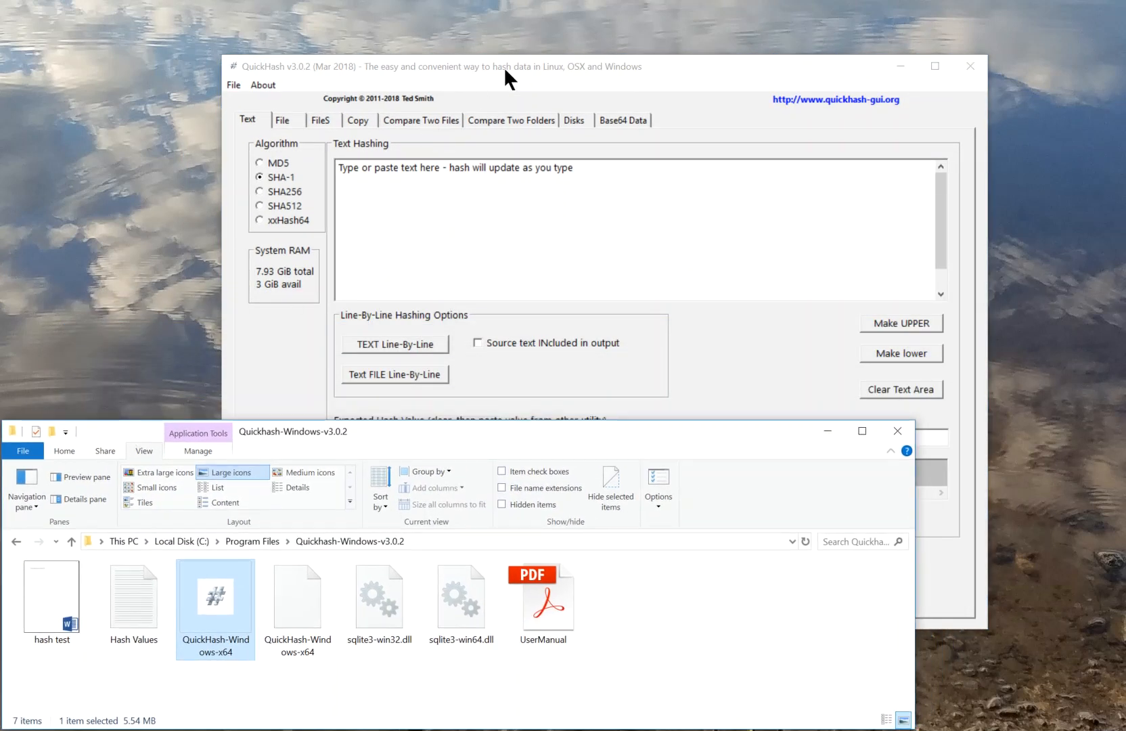
{"action": "left_click_drag", "start_coordinate": [501, 67], "coordinate": [533, 31]}
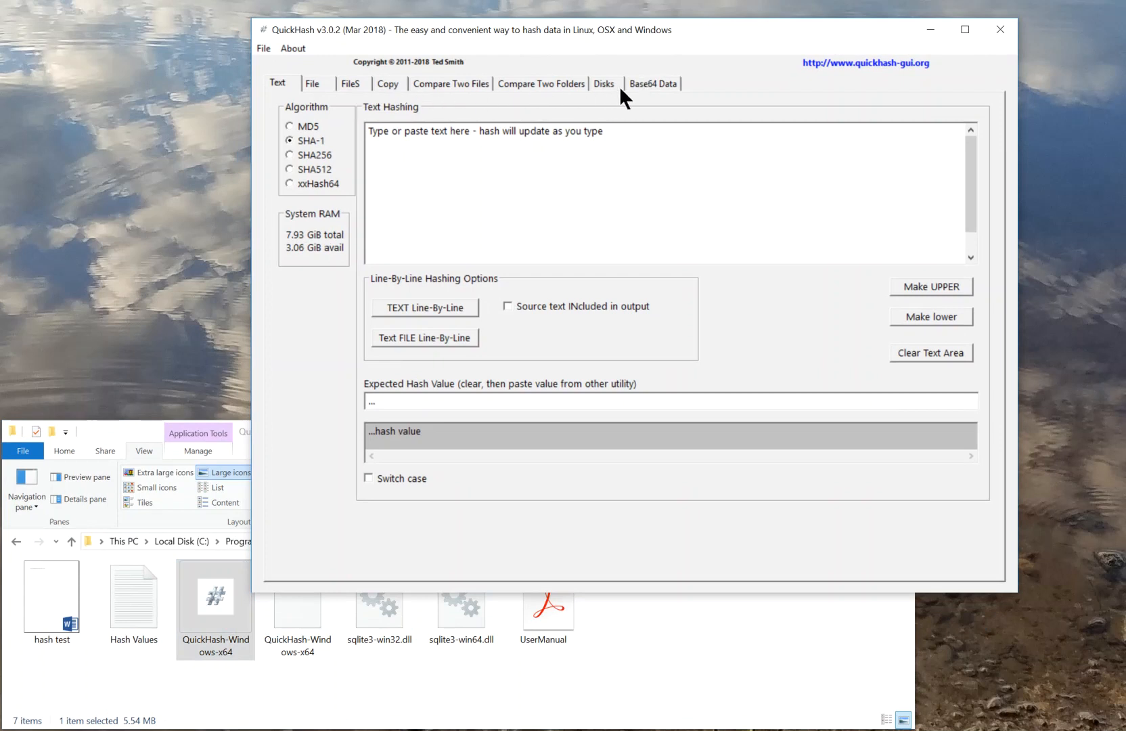
{"action": "left_click", "coordinate": [318, 80]}
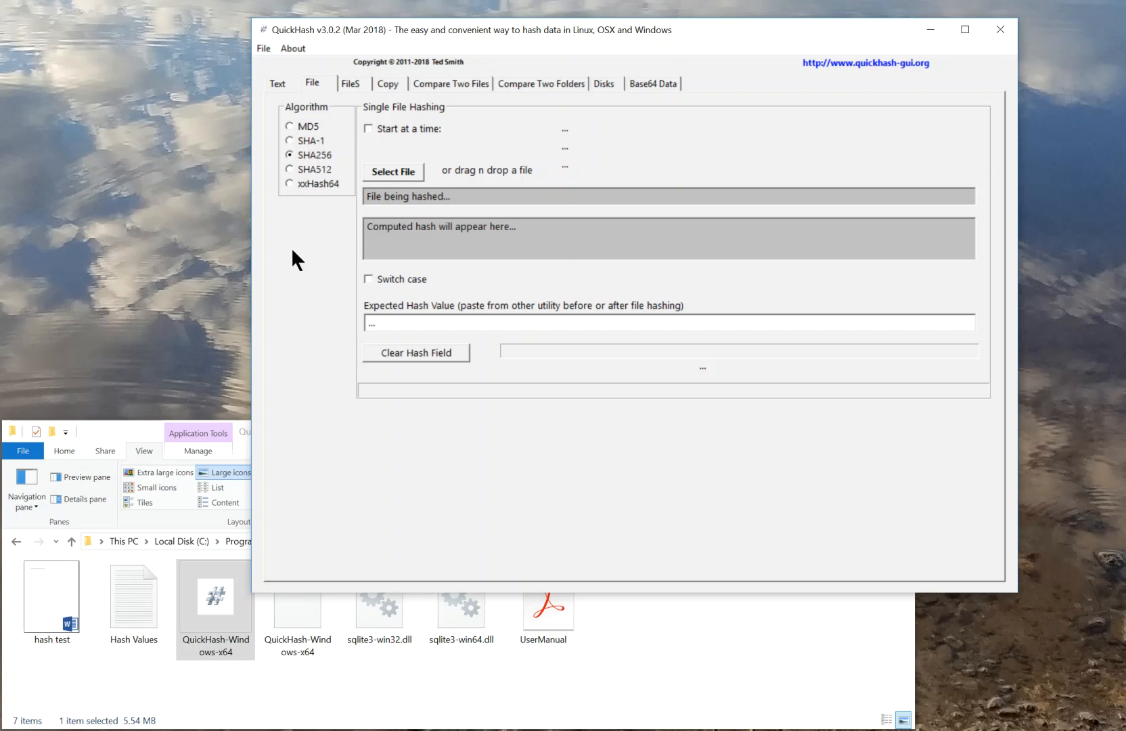
Open the hash test document in Word from the folder, review its sentence, and close it
{"action": "left_click", "coordinate": [132, 431]}
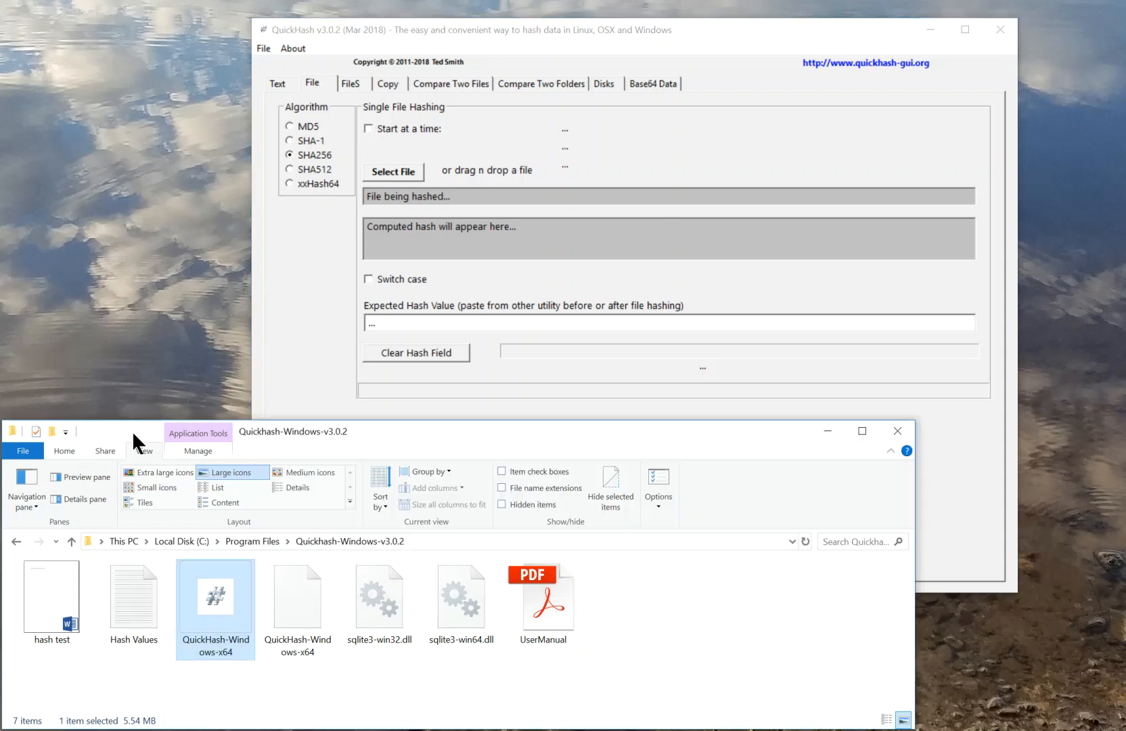
{"action": "double_click", "coordinate": [49, 579]}
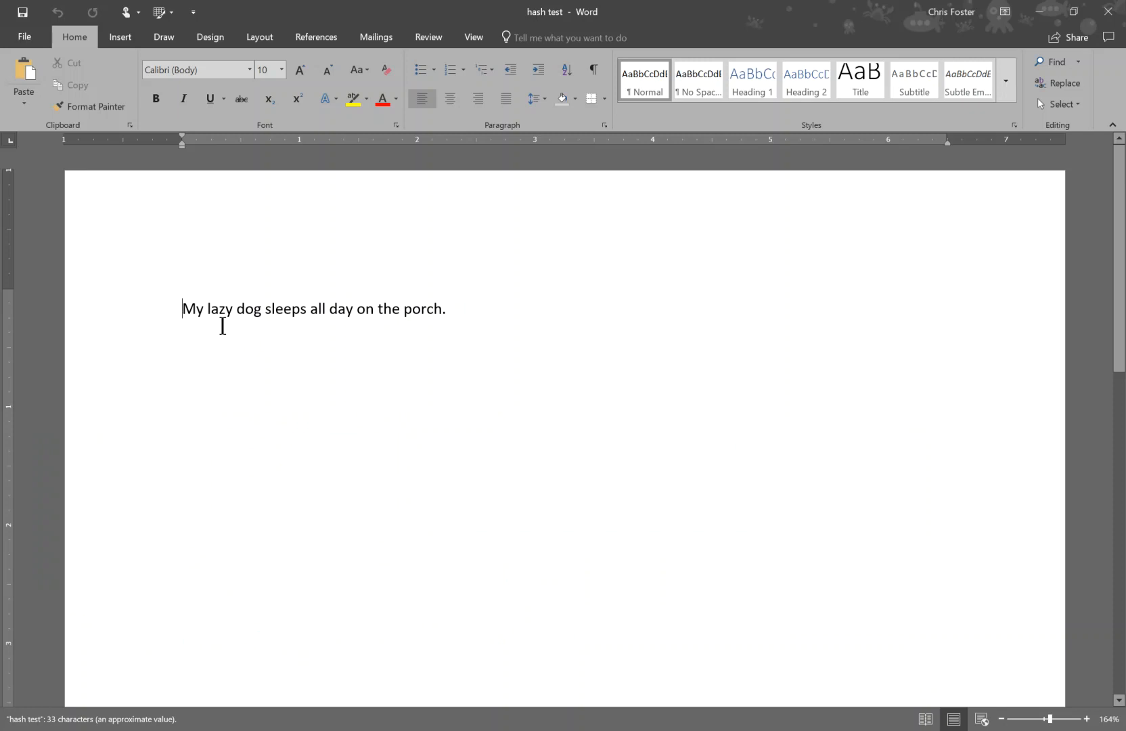
{"action": "left_click_drag", "start_coordinate": [183, 310], "coordinate": [459, 303]}
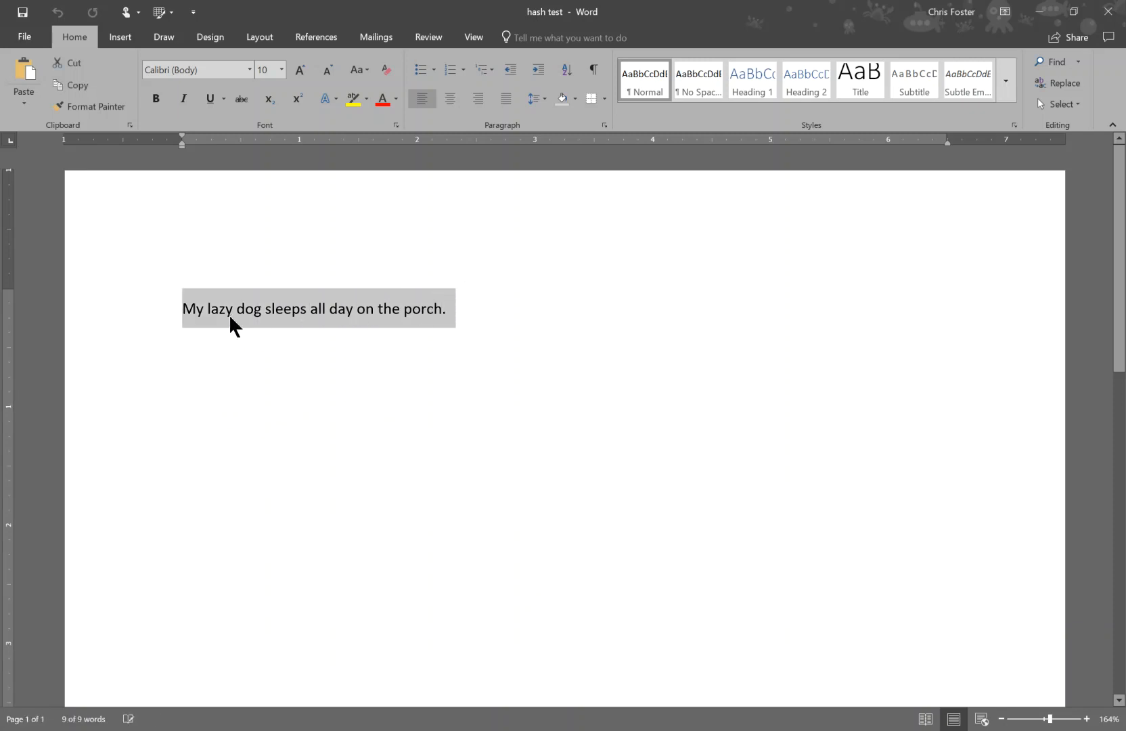
{"action": "left_click", "coordinate": [230, 347]}
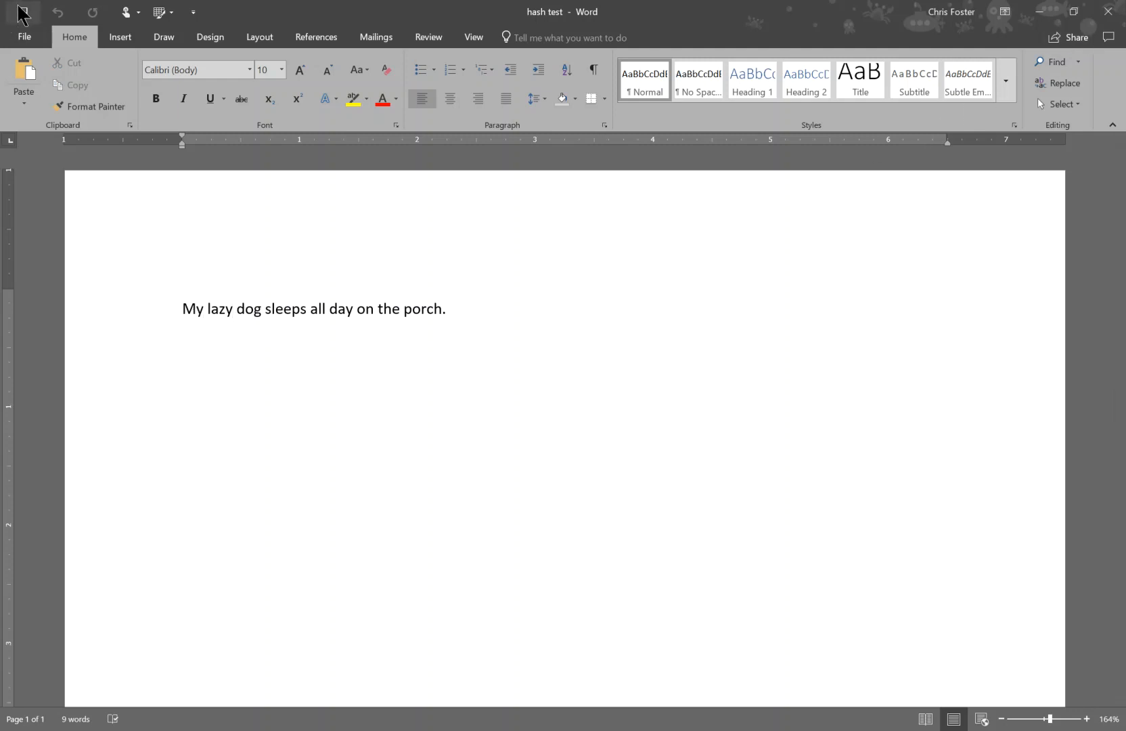
{"action": "left_click", "coordinate": [1108, 14]}
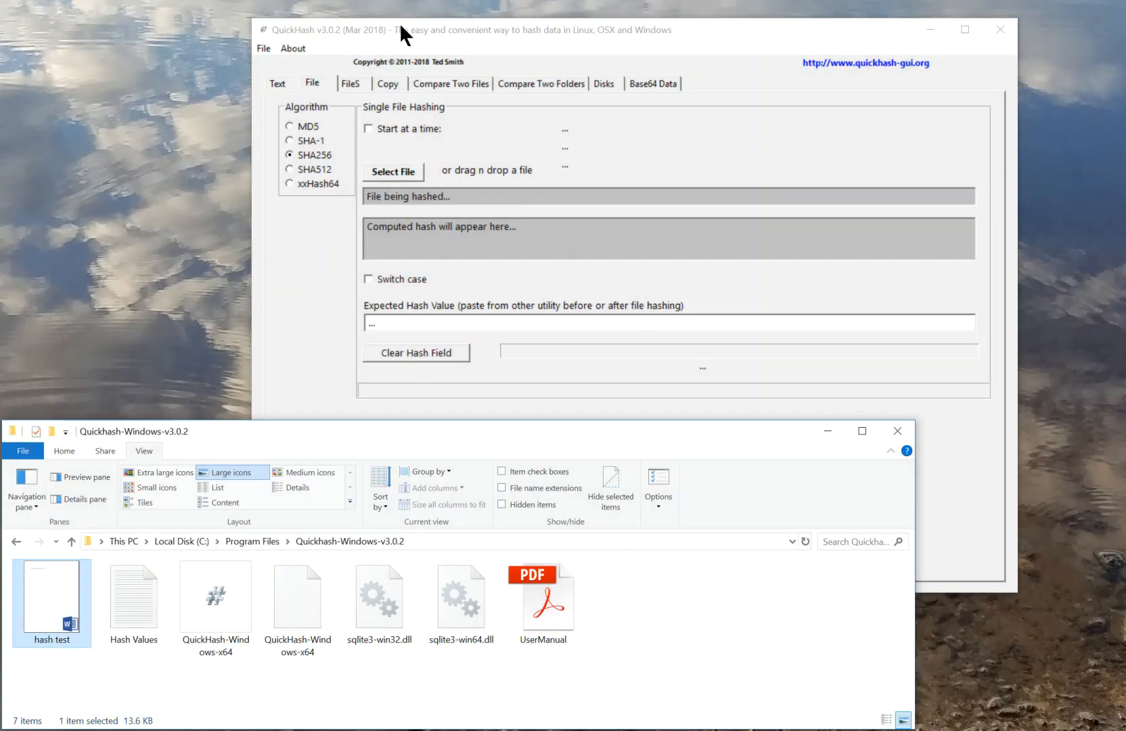
Compute the SHA256 hash of the hash test document in QuickHash and check the hashed file's path
{"action": "left_click", "coordinate": [314, 86]}
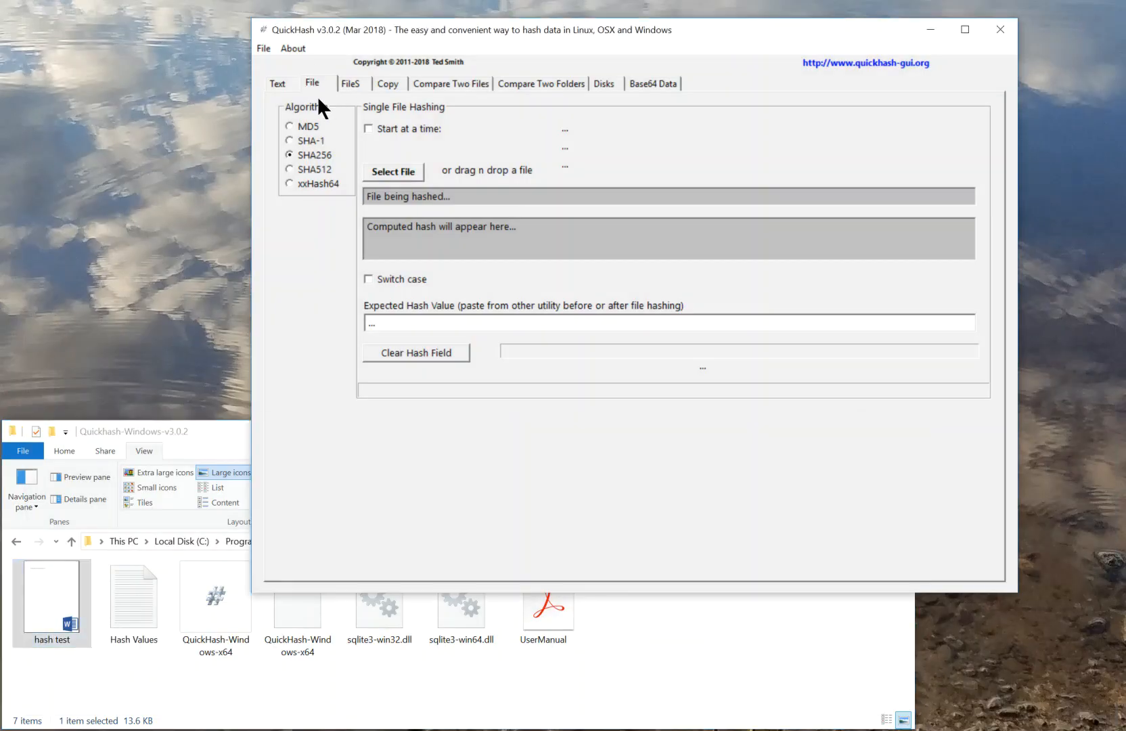
{"action": "left_click_drag", "start_coordinate": [18, 600], "coordinate": [570, 227]}
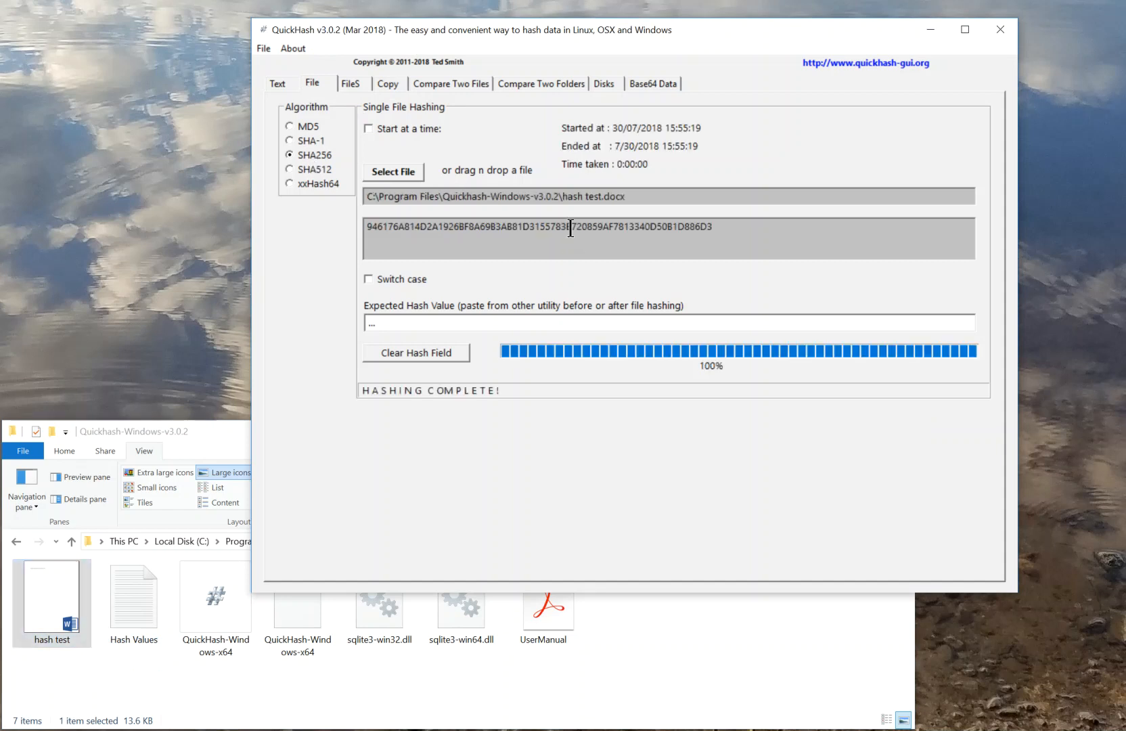
{"action": "left_click_drag", "start_coordinate": [367, 197], "coordinate": [650, 198]}
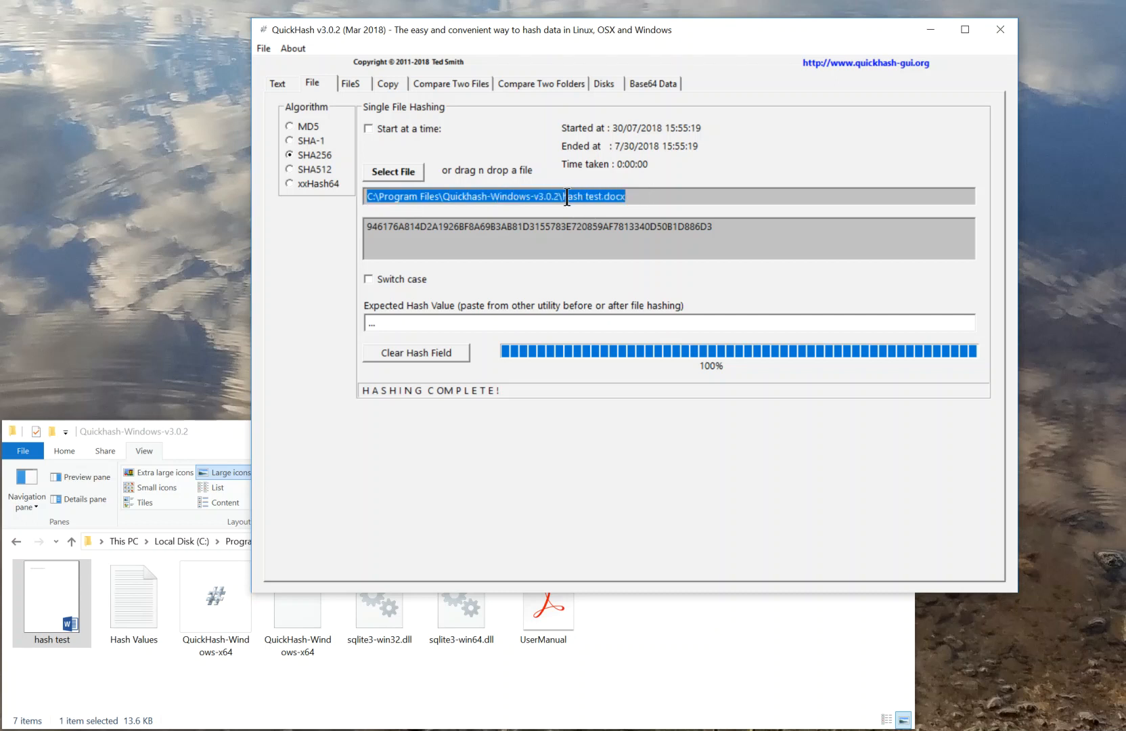
Copy the computed SHA256 hash from QuickHash and paste it into the Original File hash line of the Hash Values text file
{"action": "left_click_drag", "start_coordinate": [365, 233], "coordinate": [773, 226]}
{"action": "right_click", "coordinate": [670, 226]}
{"action": "left_click", "coordinate": [684, 270]}
{"action": "double_click", "coordinate": [123, 607]}
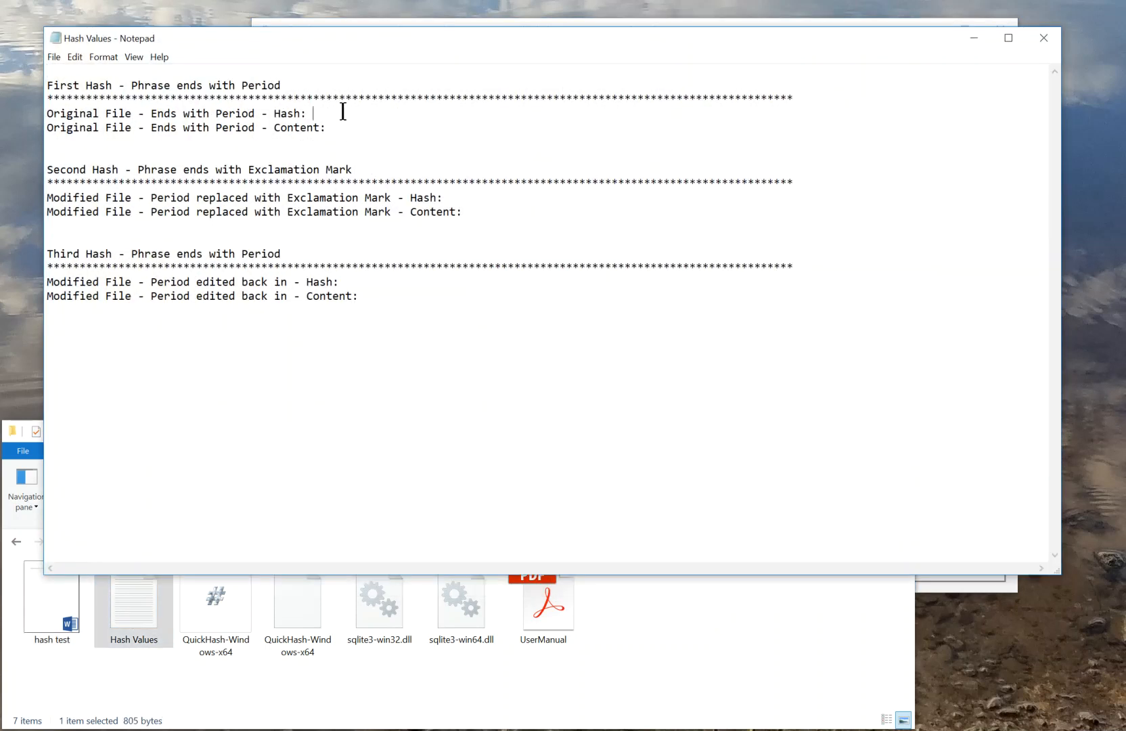
{"action": "left_click", "coordinate": [343, 111]}
{"action": "key", "text": "ctrl+v"}
{"action": "left_click", "coordinate": [345, 127]}
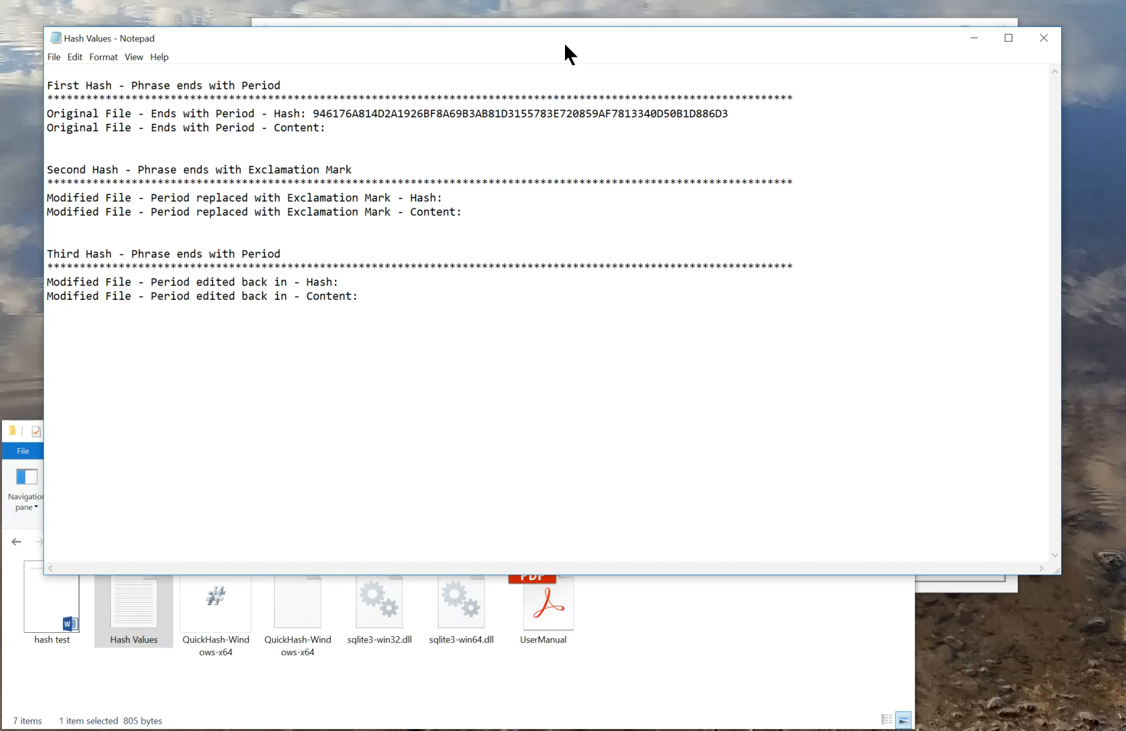
{"action": "left_click_drag", "start_coordinate": [563, 41], "coordinate": [521, 68]}
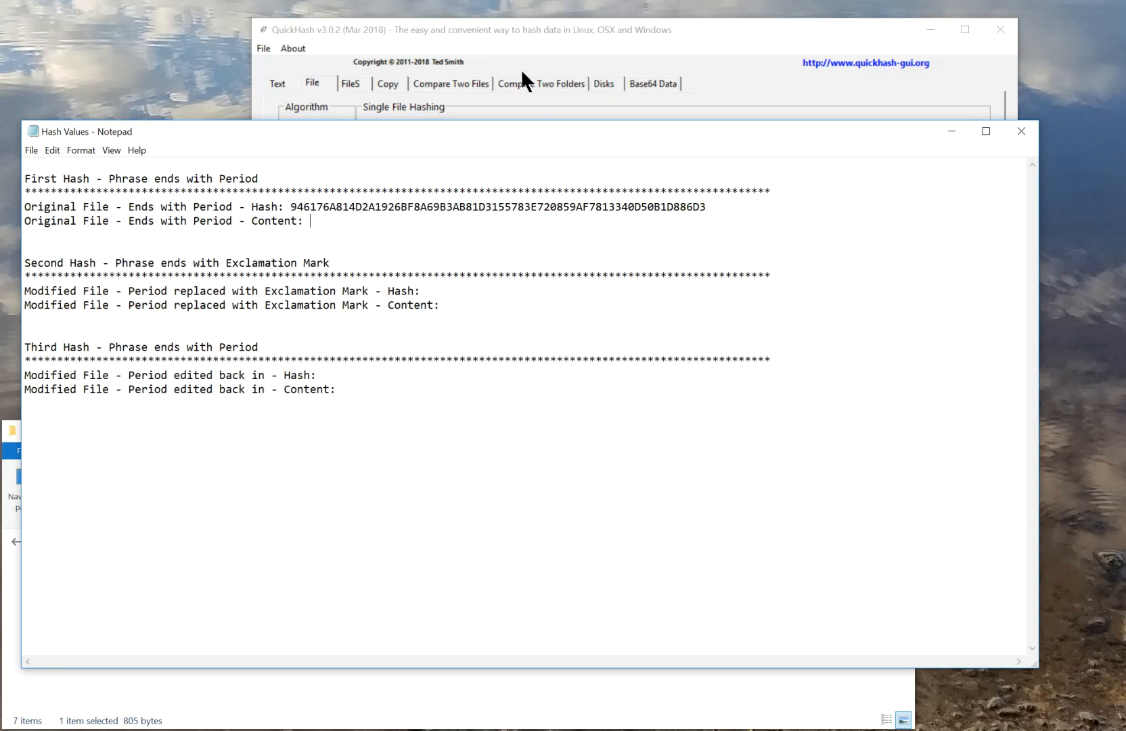
Copy the sentence "My lazy dog sleeps all day on the porch." from the hash test document into the Original File content line of Hash Values
{"action": "left_click", "coordinate": [240, 722]}
{"action": "double_click", "coordinate": [56, 584]}
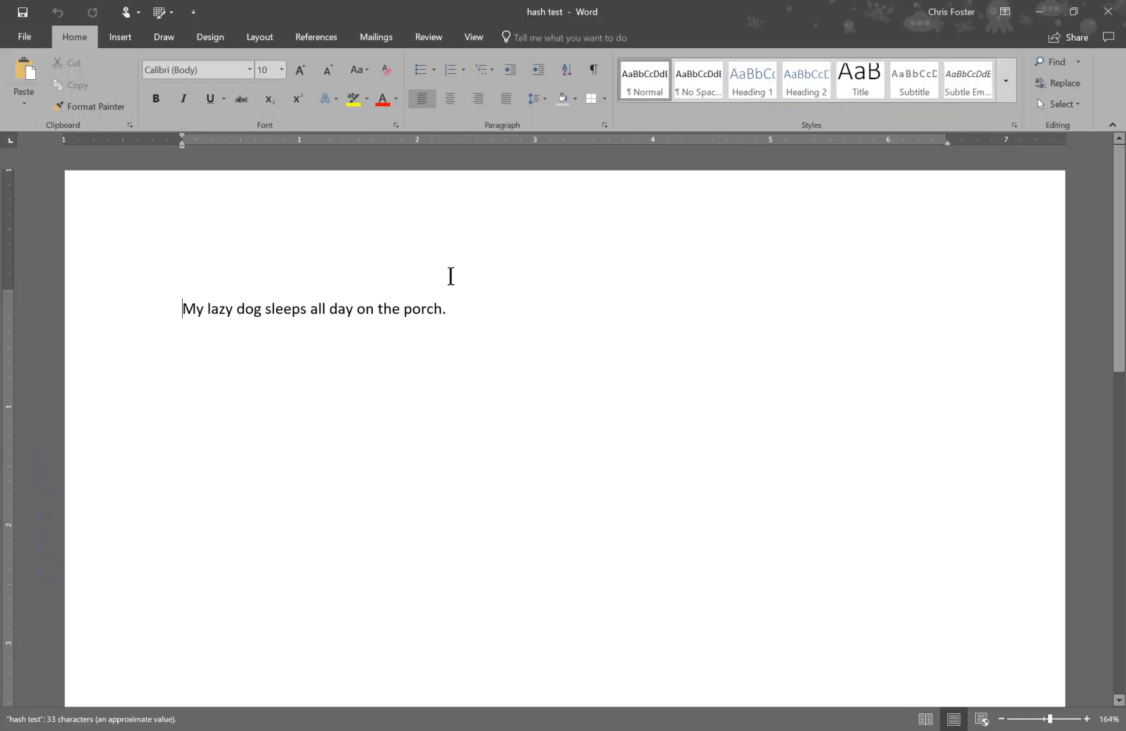
{"action": "left_click_drag", "start_coordinate": [184, 308], "coordinate": [443, 308]}
{"action": "key", "text": "ctrl+c"}
{"action": "scroll", "coordinate": [591, 381], "scroll_direction": "down", "scroll_amount": 12}
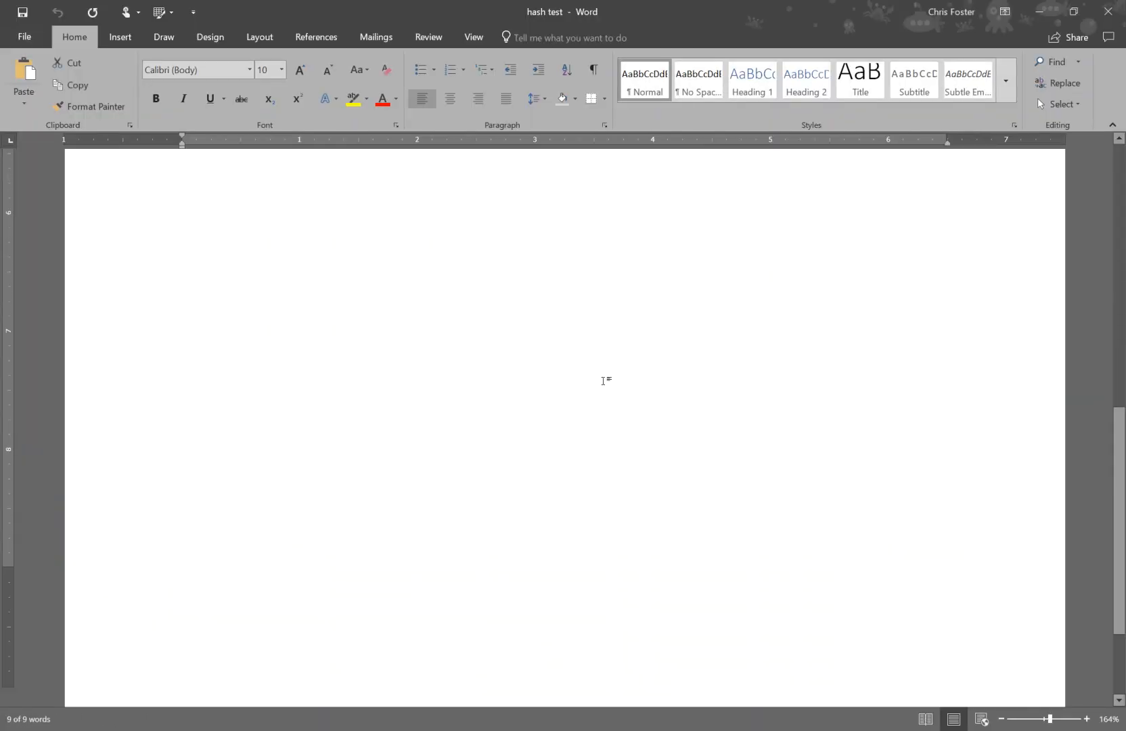
{"action": "scroll", "coordinate": [604, 381], "scroll_direction": "up", "scroll_amount": 12}
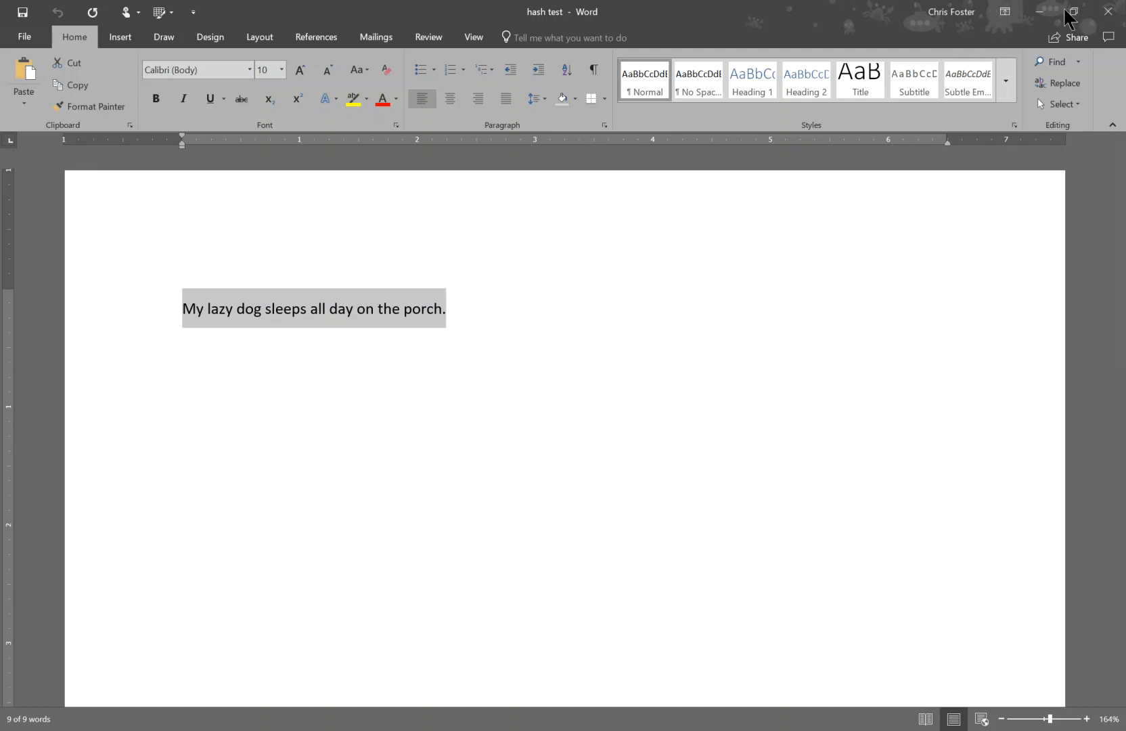
{"action": "left_click", "coordinate": [1107, 15]}
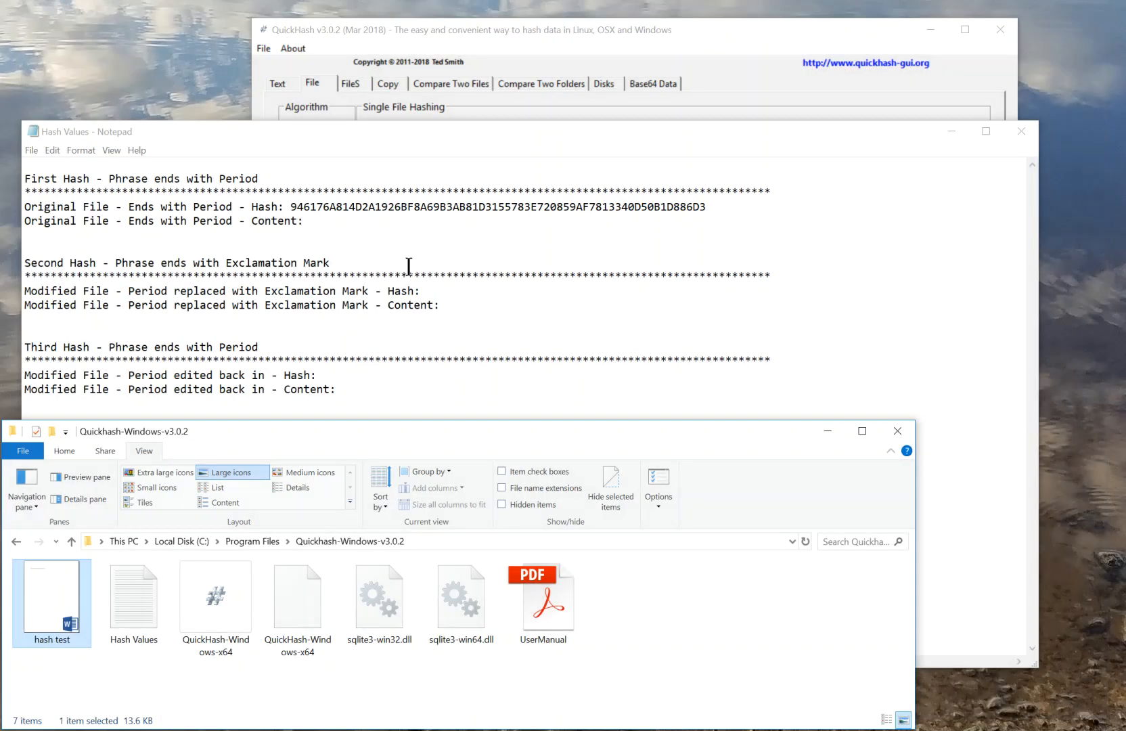
{"action": "left_click", "coordinate": [359, 227]}
{"action": "key", "text": "ctrl+v"}
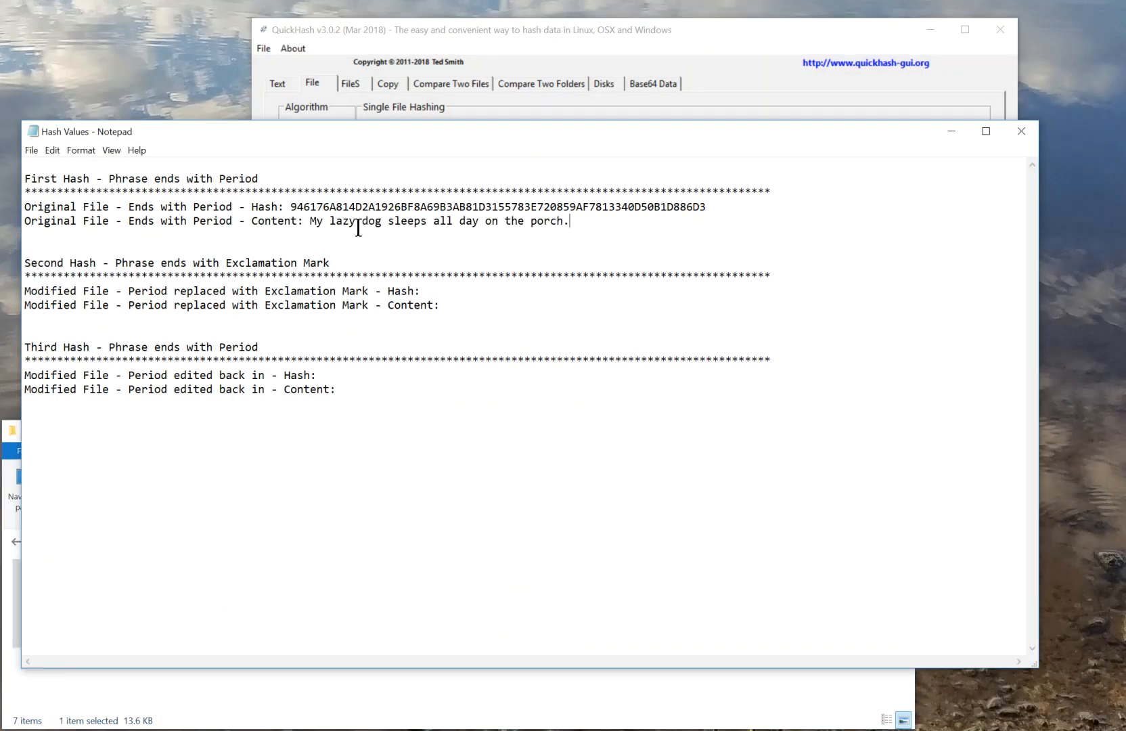
{"action": "left_click_drag", "start_coordinate": [312, 222], "coordinate": [570, 222]}
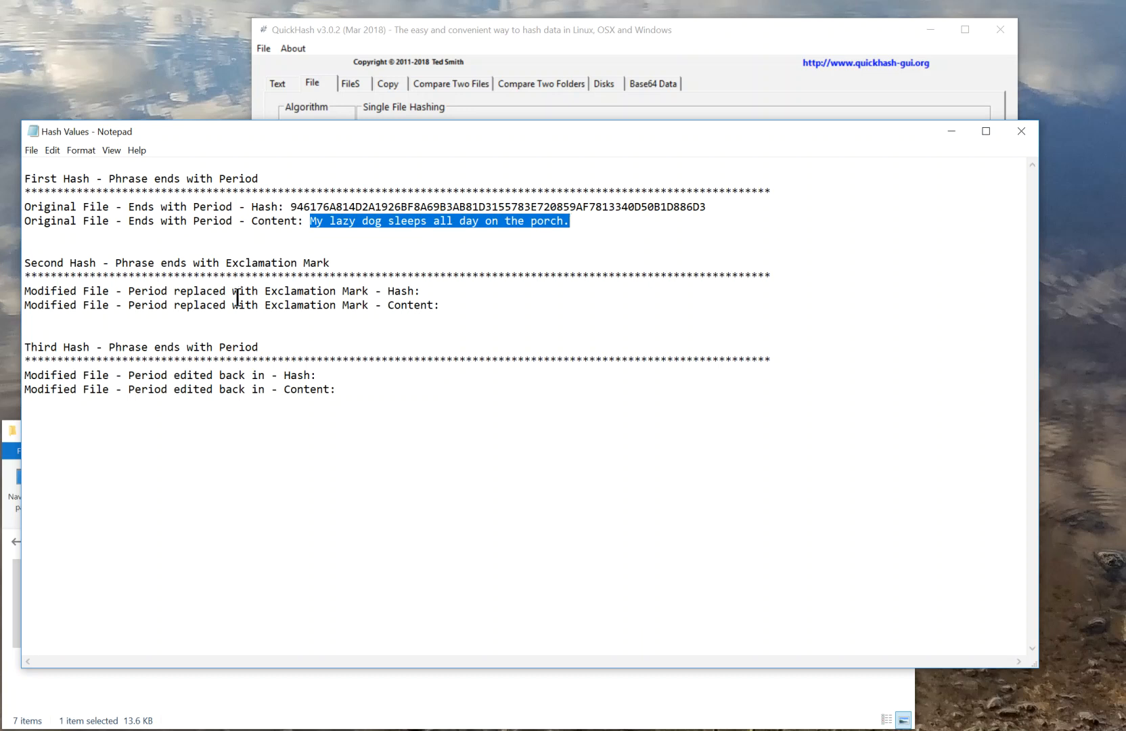
{"action": "left_click", "coordinate": [569, 230]}
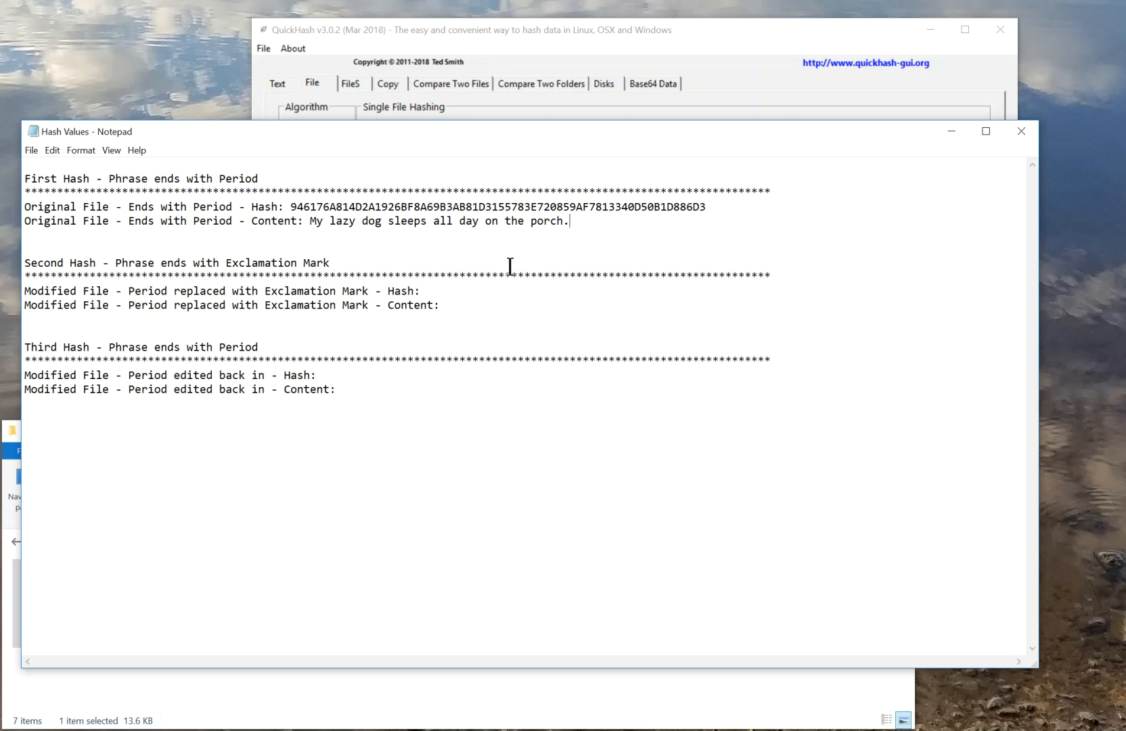
{"action": "left_click_drag", "start_coordinate": [511, 137], "coordinate": [526, 99]}
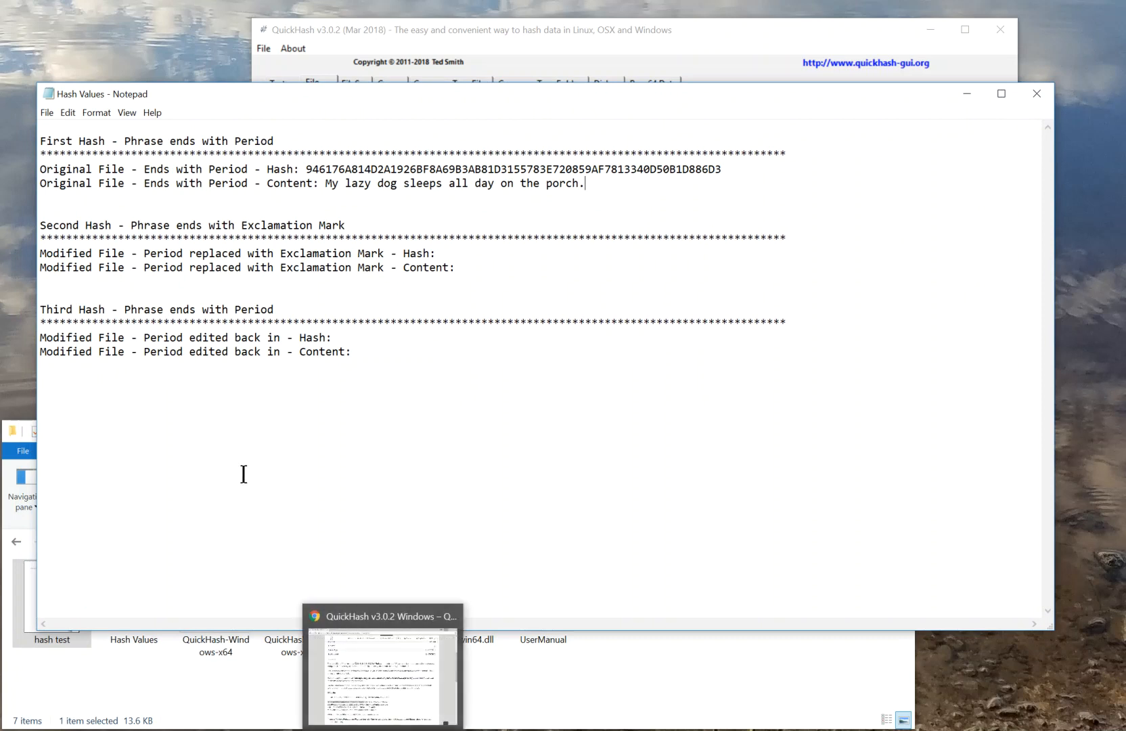
Reopen the hash test document, replace the sentence's final period with an exclamation mark, and save it
{"action": "double_click", "coordinate": [17, 611]}
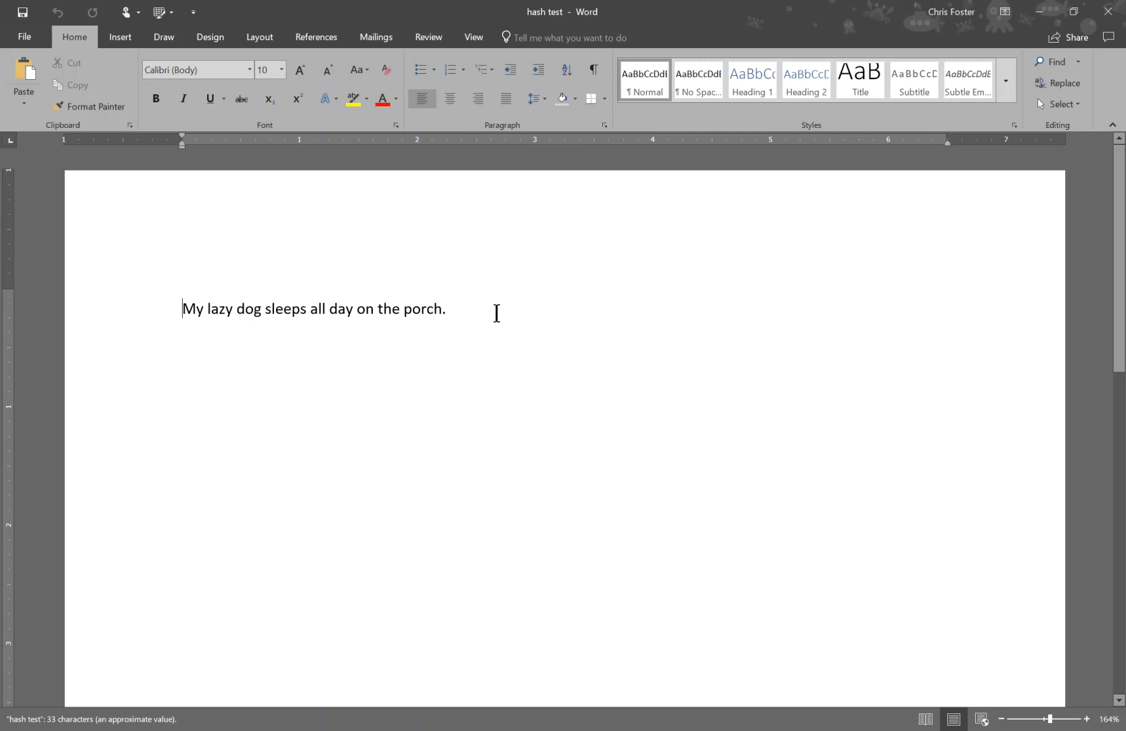
{"action": "left_click", "coordinate": [445, 309]}
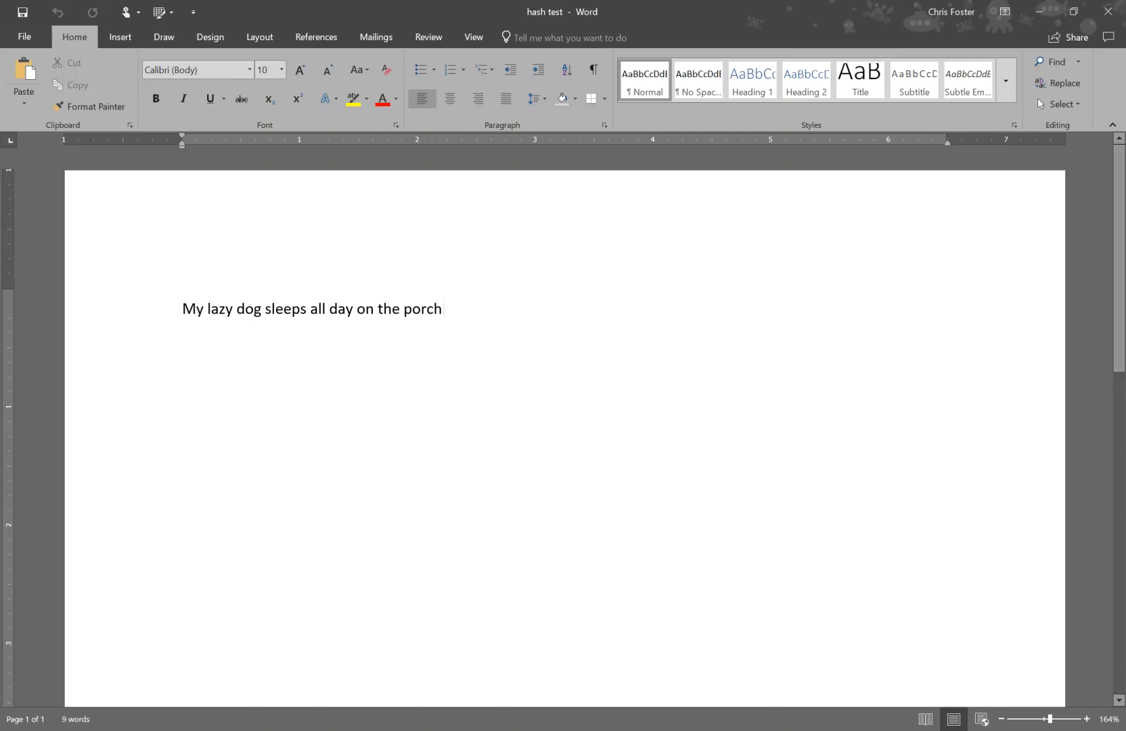
{"action": "type", "text": "!"}
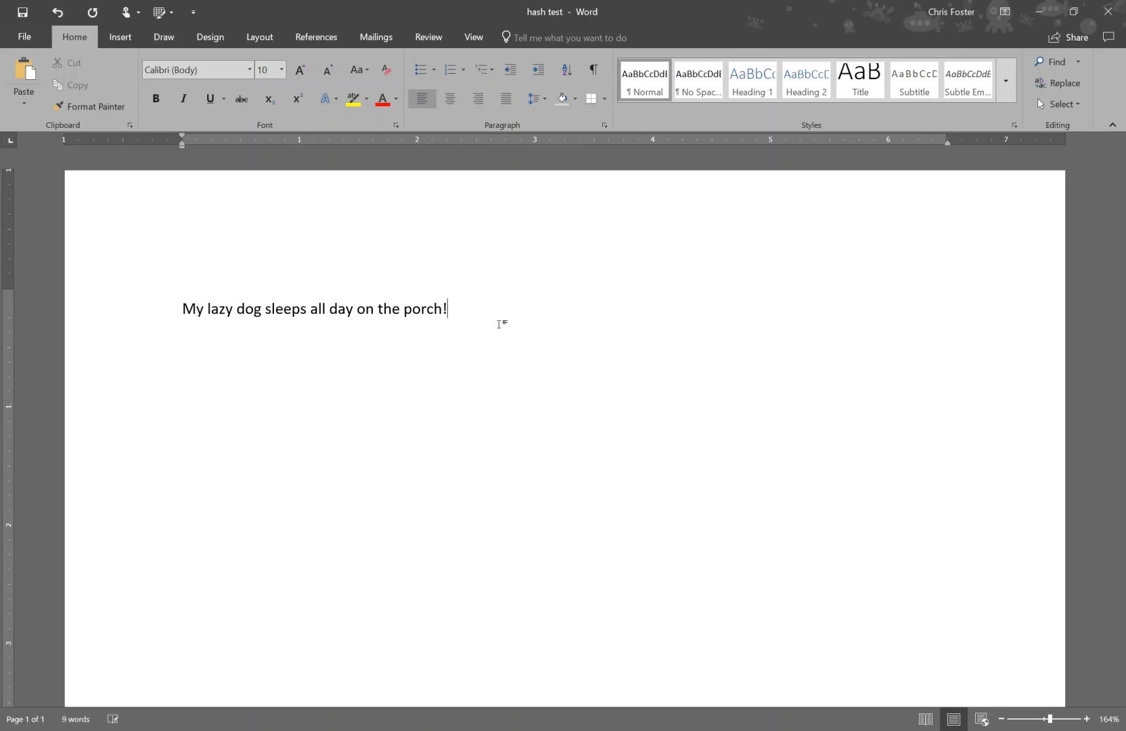
{"action": "left_click", "coordinate": [23, 20]}
{"action": "left_click", "coordinate": [503, 374]}
Close the Word document and restart QuickHash to compute the SHA256 hash of the modified hash test file
{"action": "left_click", "coordinate": [494, 729]}
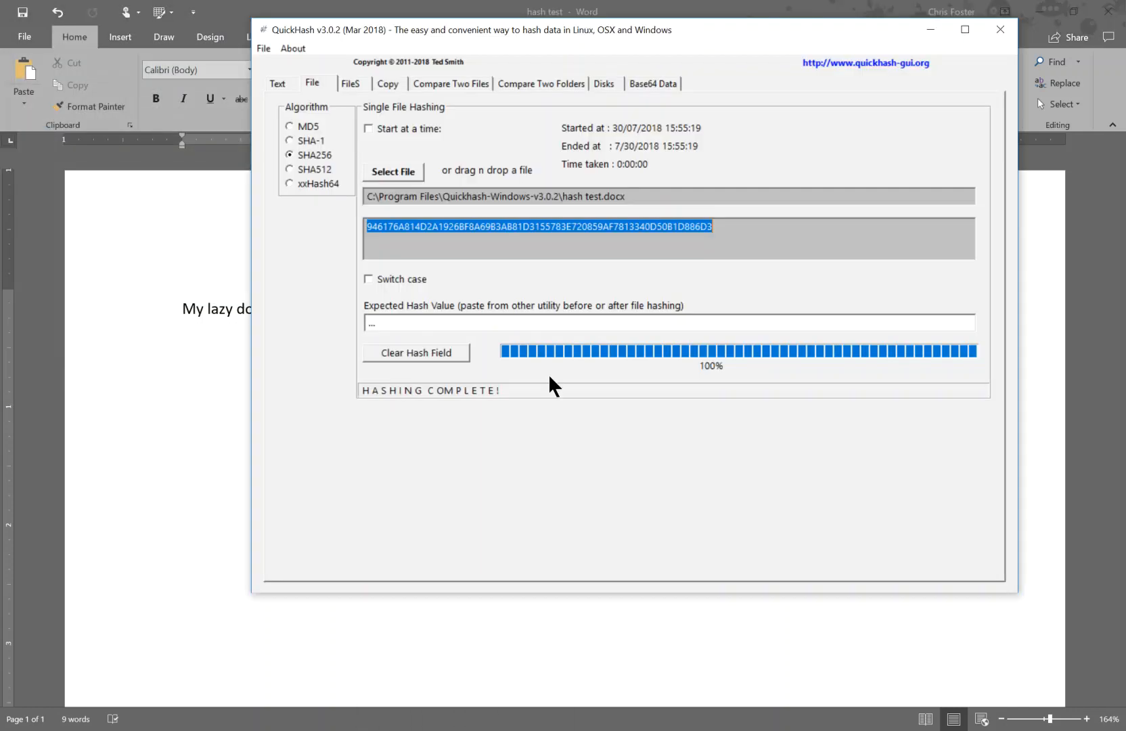
{"action": "left_click", "coordinate": [999, 31]}
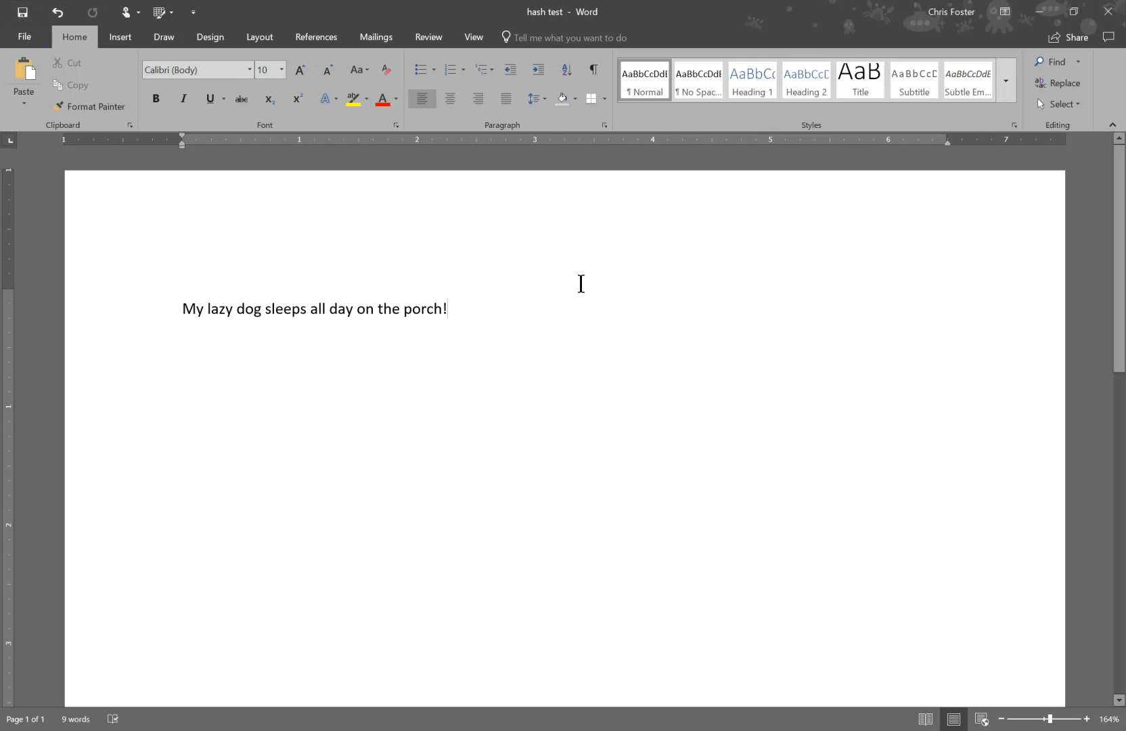
{"action": "left_click", "coordinate": [1103, 20]}
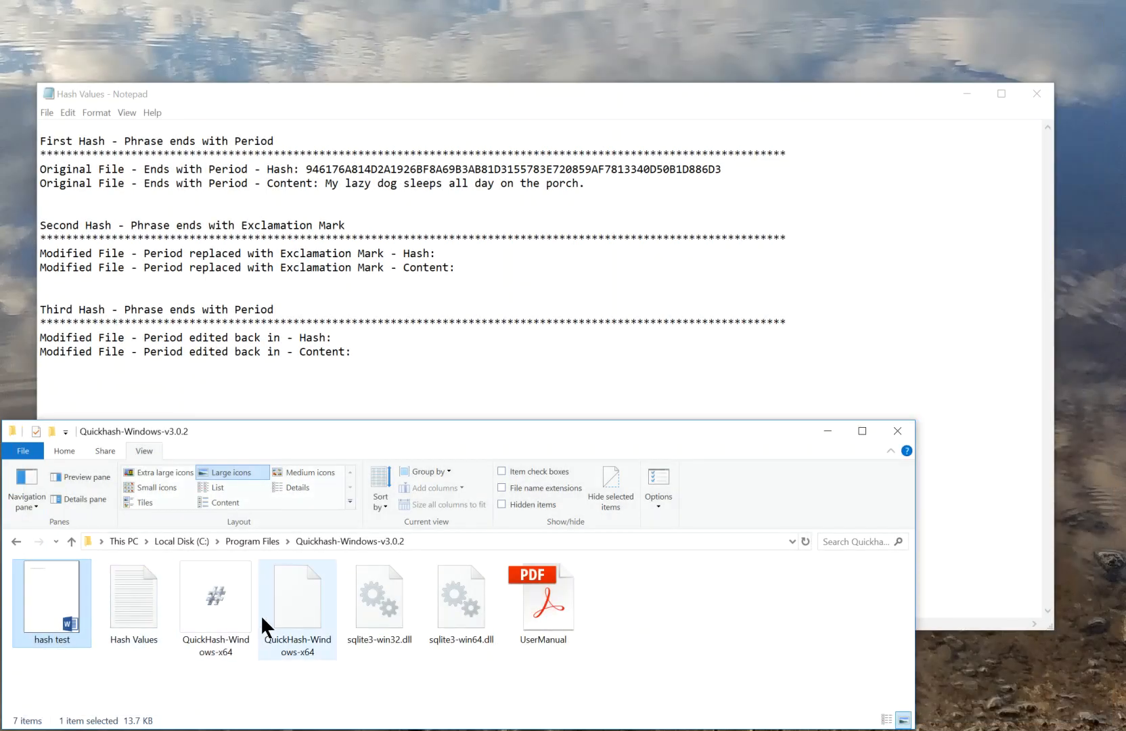
{"action": "double_click", "coordinate": [229, 610]}
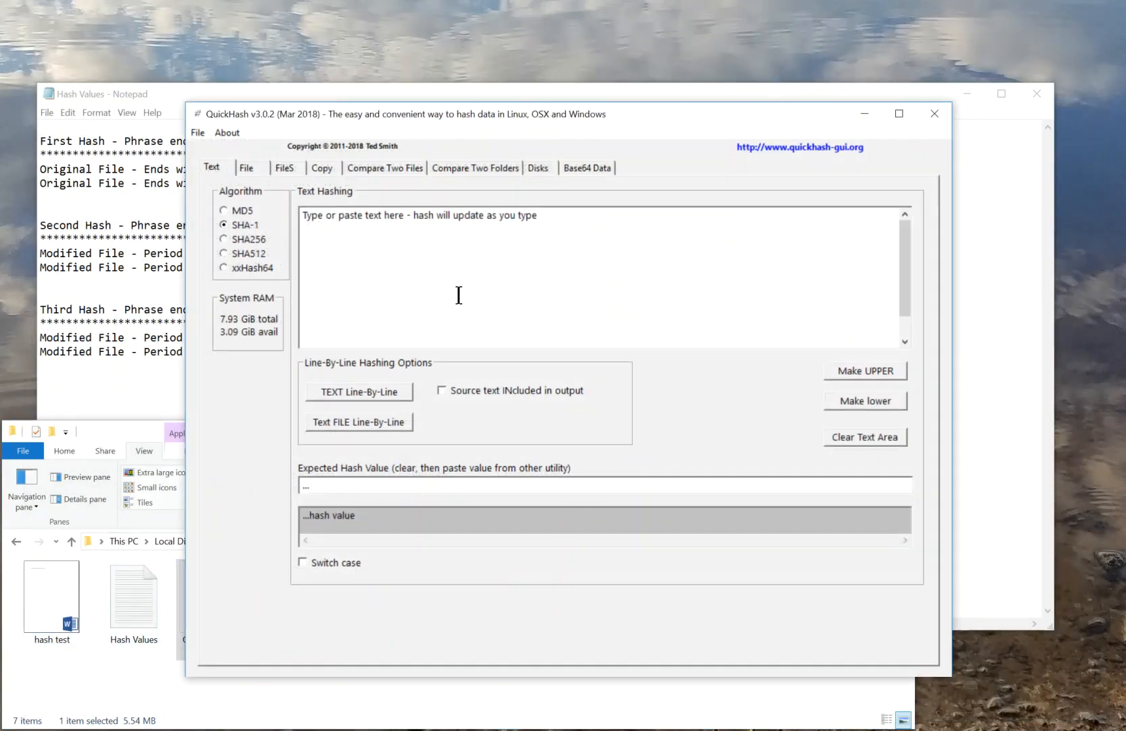
{"action": "left_click", "coordinate": [251, 237]}
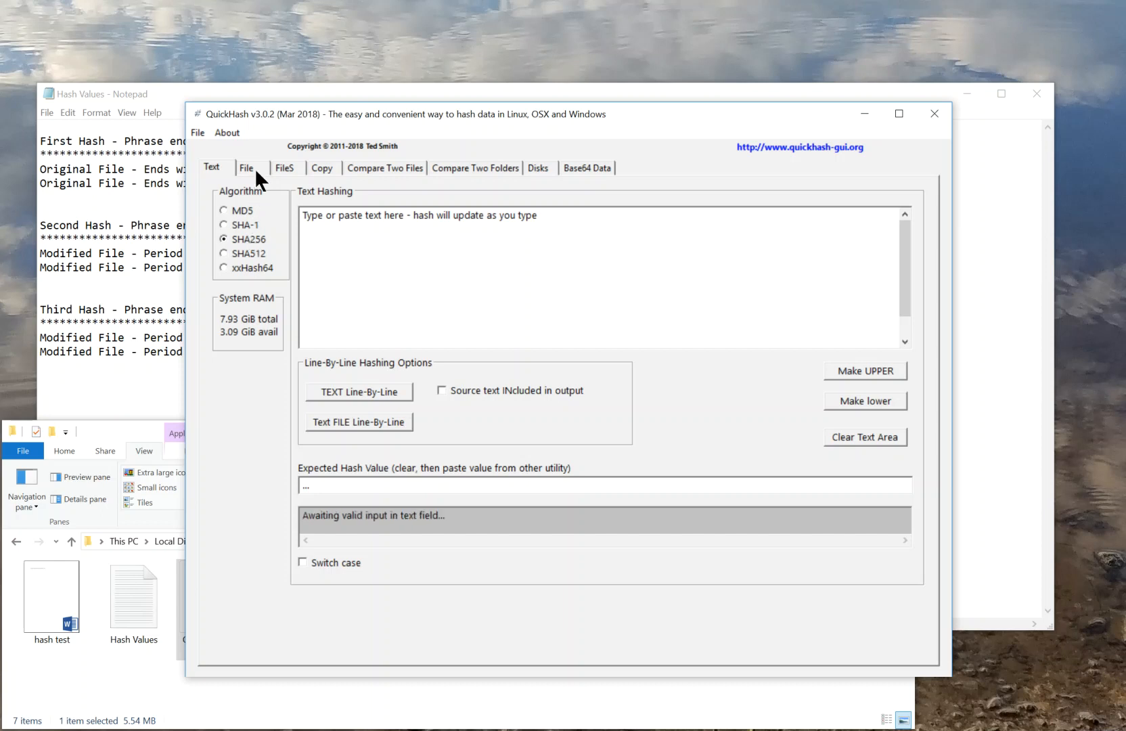
{"action": "left_click", "coordinate": [256, 179]}
{"action": "left_click_drag", "start_coordinate": [56, 586], "coordinate": [502, 323]}
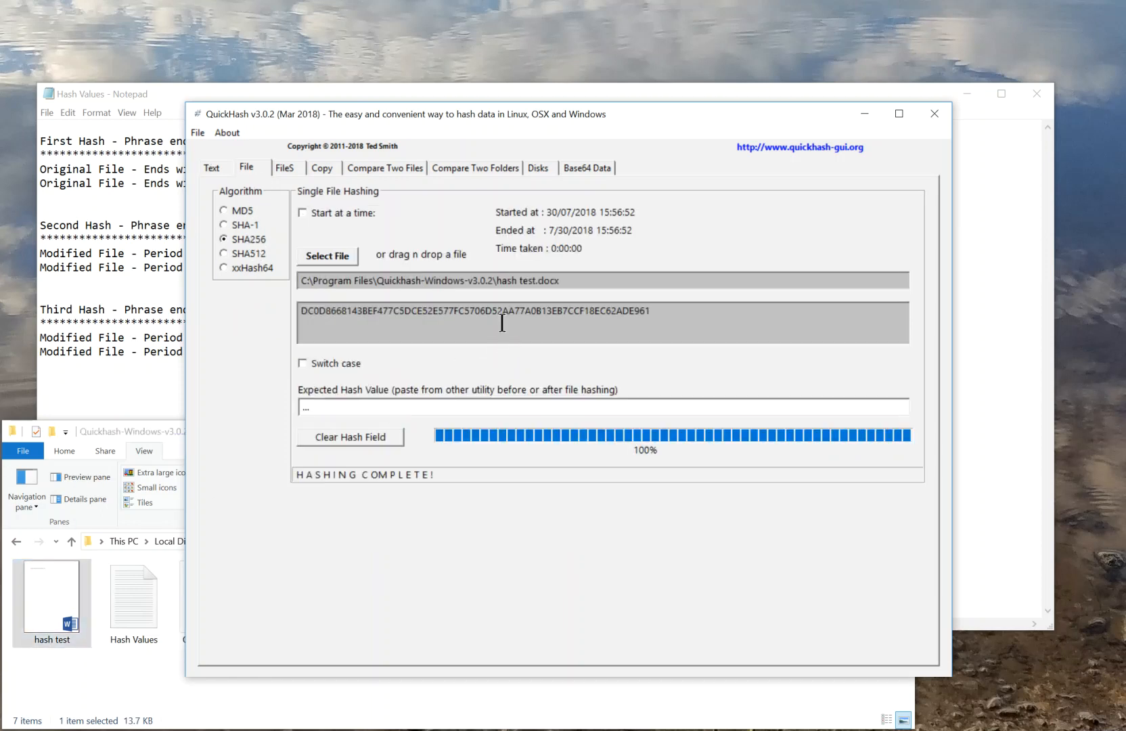
Copy the modified file's hash from QuickHash into the Second Hash section's hash line in Hash Values
{"action": "left_click_drag", "start_coordinate": [654, 311], "coordinate": [90, 295]}
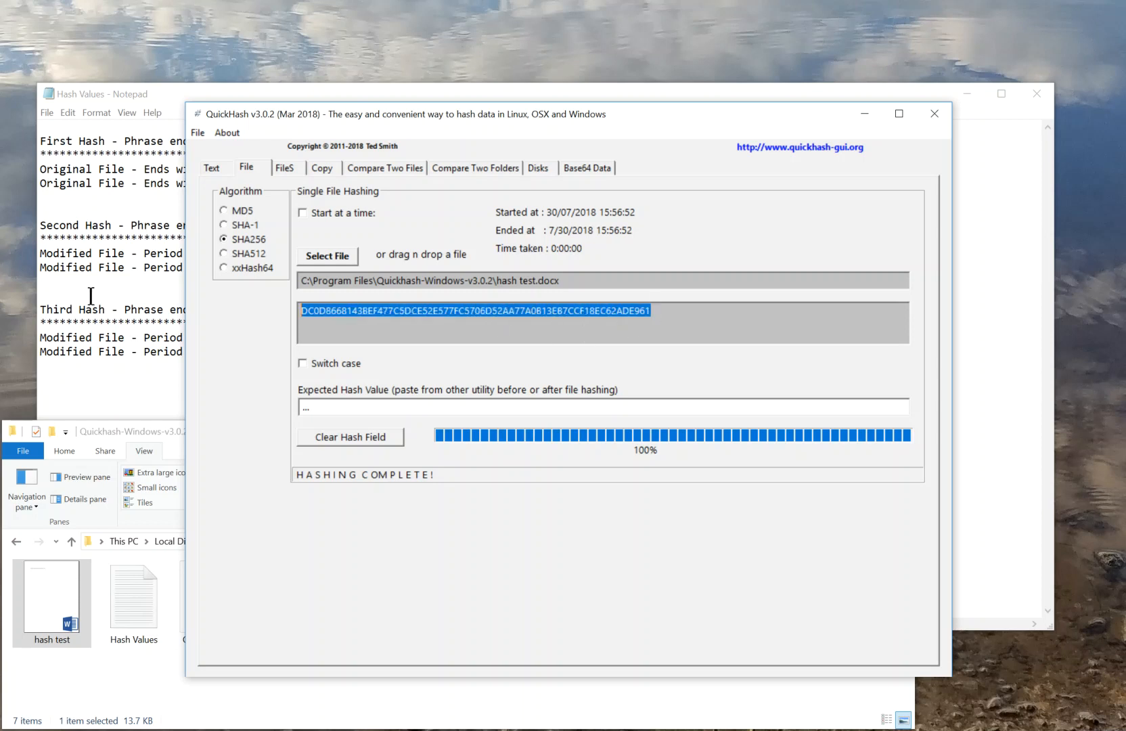
{"action": "left_click", "coordinate": [647, 95]}
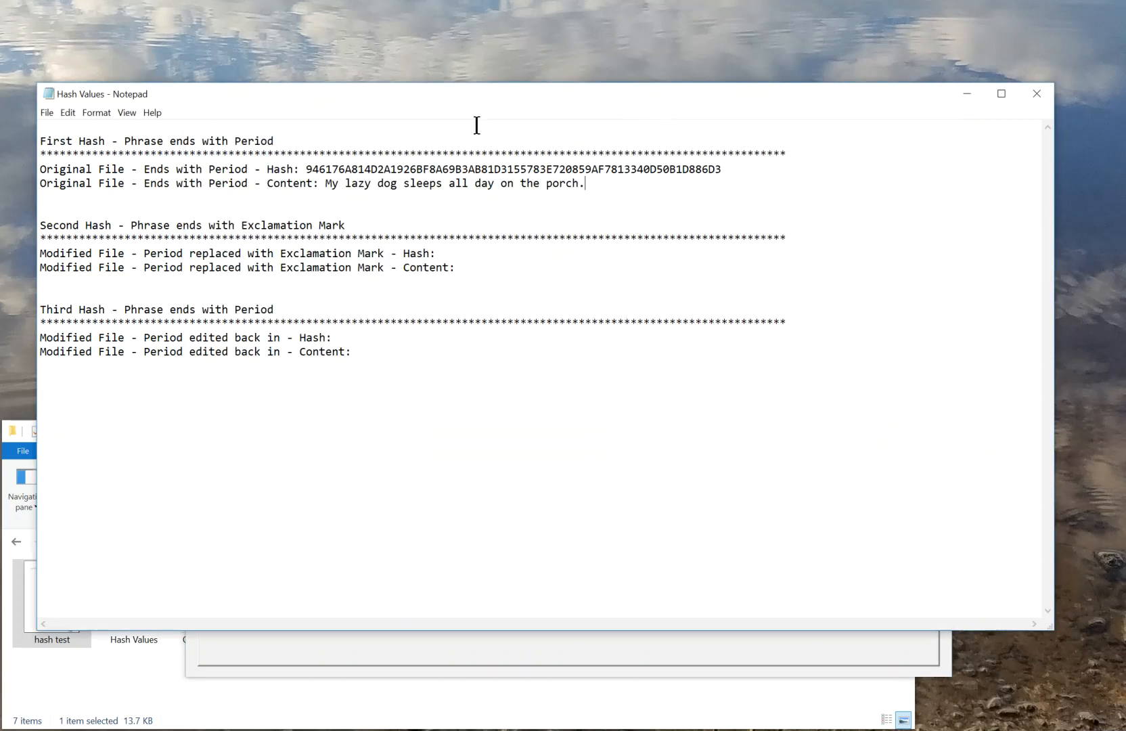
{"action": "type", "text": "DC6D8668143BEF477C5DCE52E577FC5706D52AA77A0B13EB7CCF18EC62ADE961"}
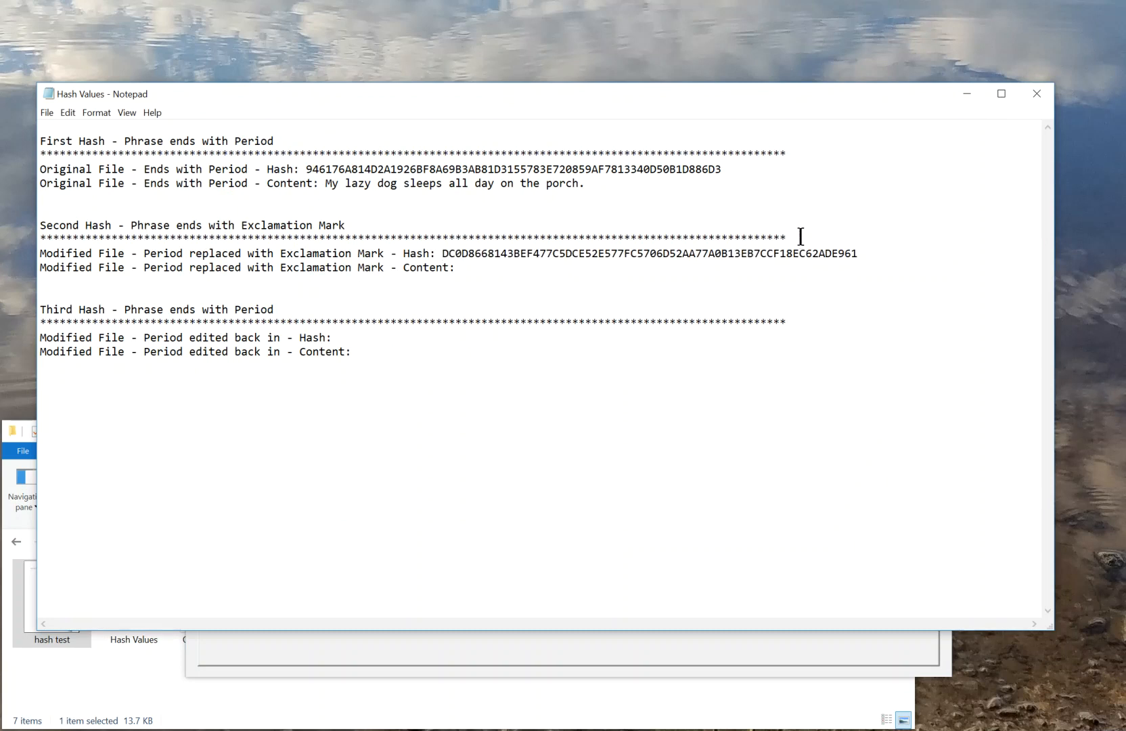
{"action": "left_click", "coordinate": [483, 267]}
Close QuickHash and copy the sentence ending in an exclamation mark from the hash test document into the Second Hash content line
{"action": "key", "text": "alt+Tab"}
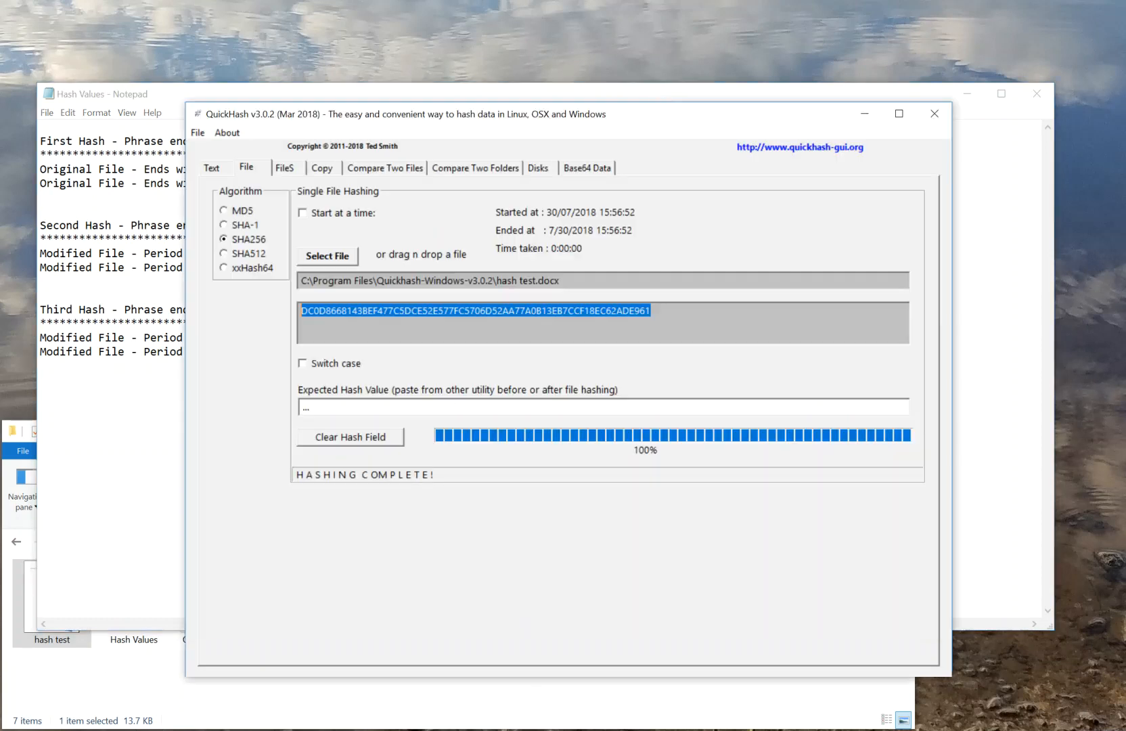
{"action": "left_click", "coordinate": [935, 114]}
{"action": "left_click", "coordinate": [78, 697]}
{"action": "double_click", "coordinate": [51, 601]}
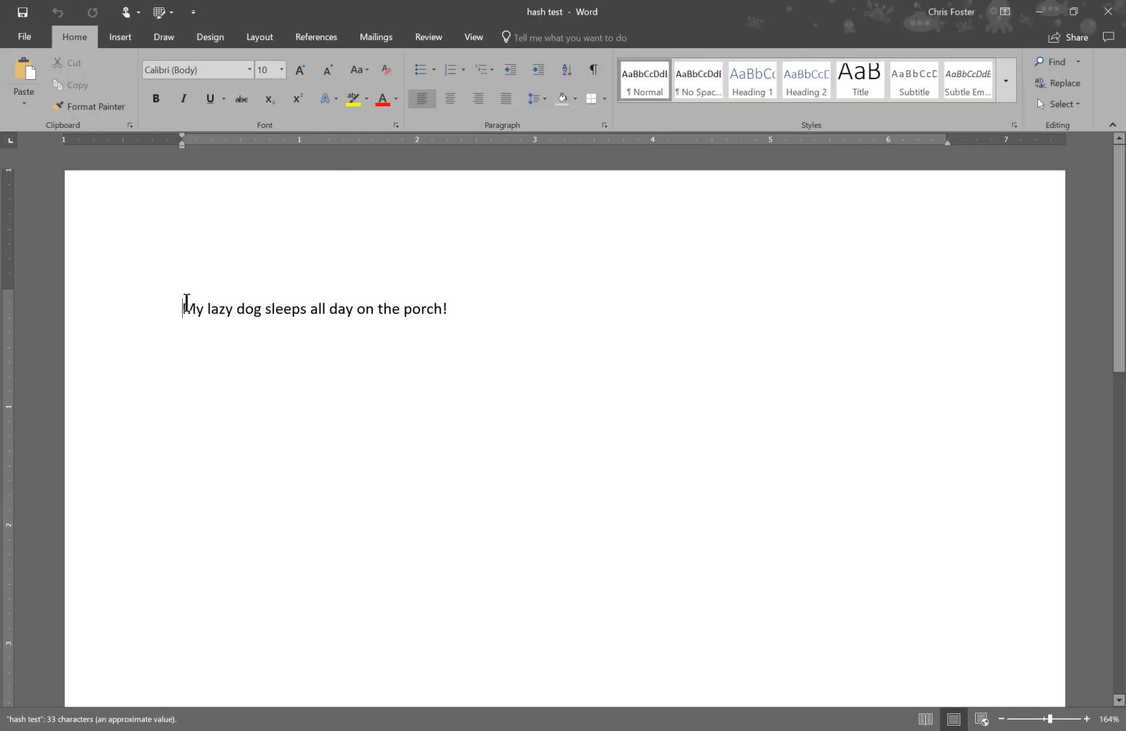
{"action": "left_click_drag", "start_coordinate": [181, 308], "coordinate": [446, 311]}
{"action": "key", "text": "ctrl+c"}
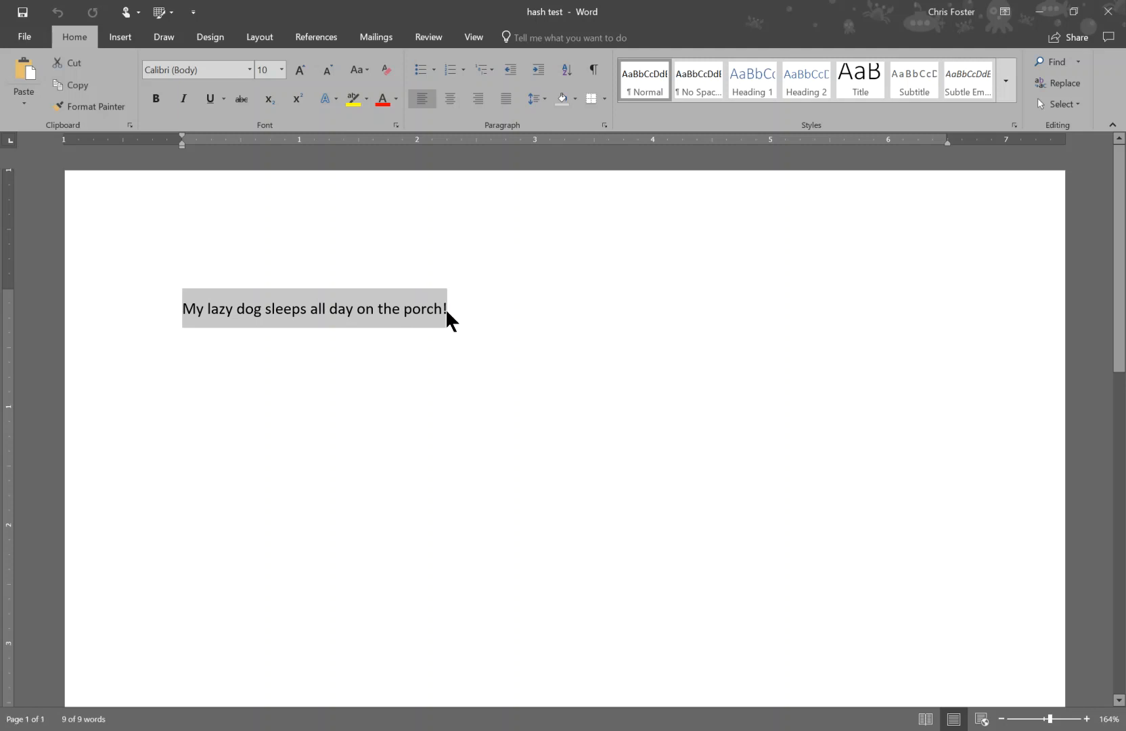
{"action": "left_click", "coordinate": [1041, 13]}
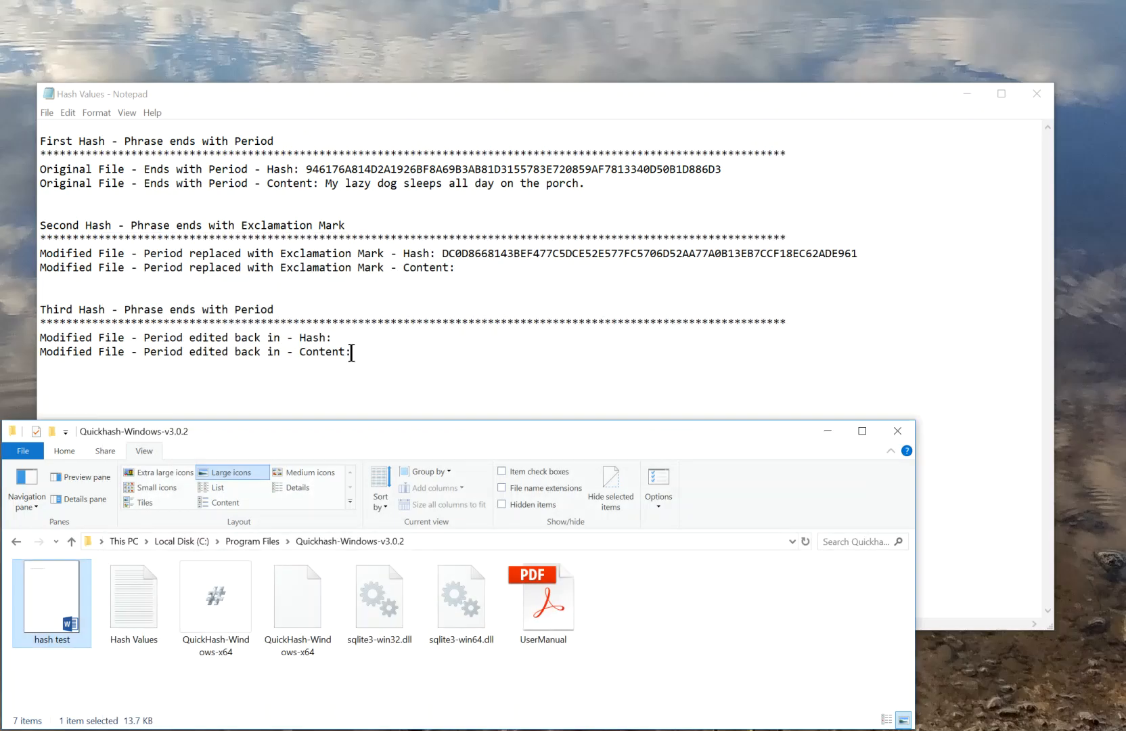
{"action": "left_click", "coordinate": [492, 268]}
{"action": "key", "text": "ctrl+v"}
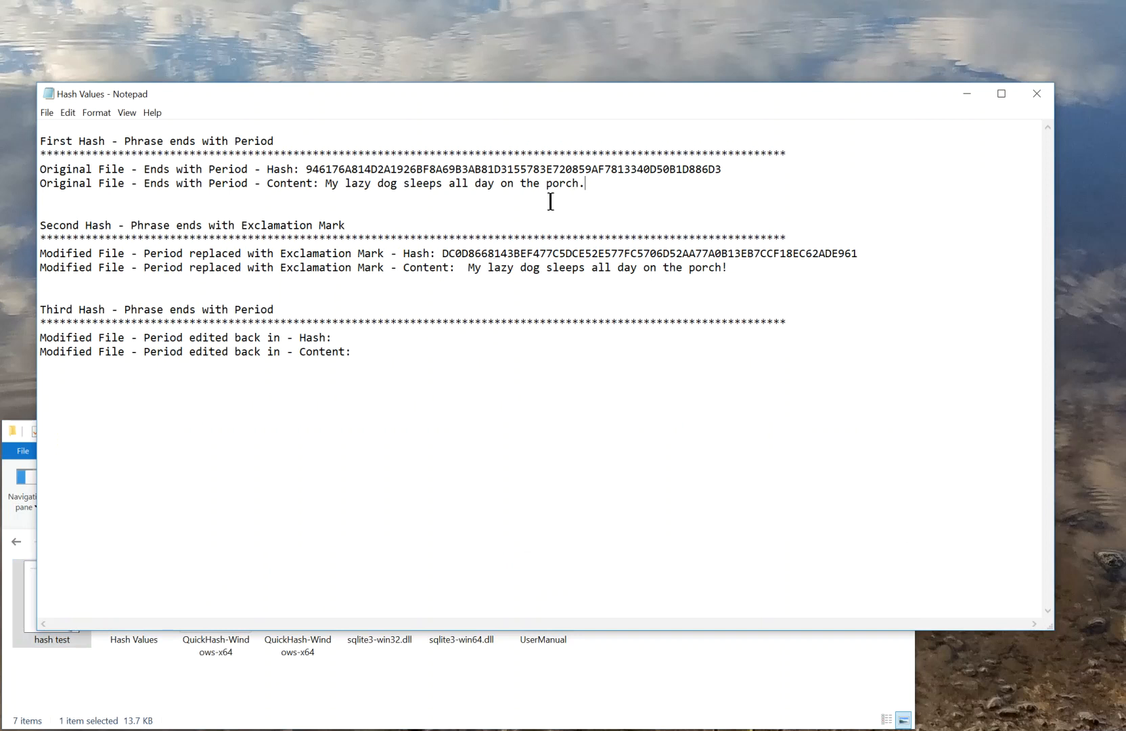
Compare the original and modified files' recorded hashes and sentences in the Hash Values file
{"action": "double_click", "coordinate": [390, 168]}
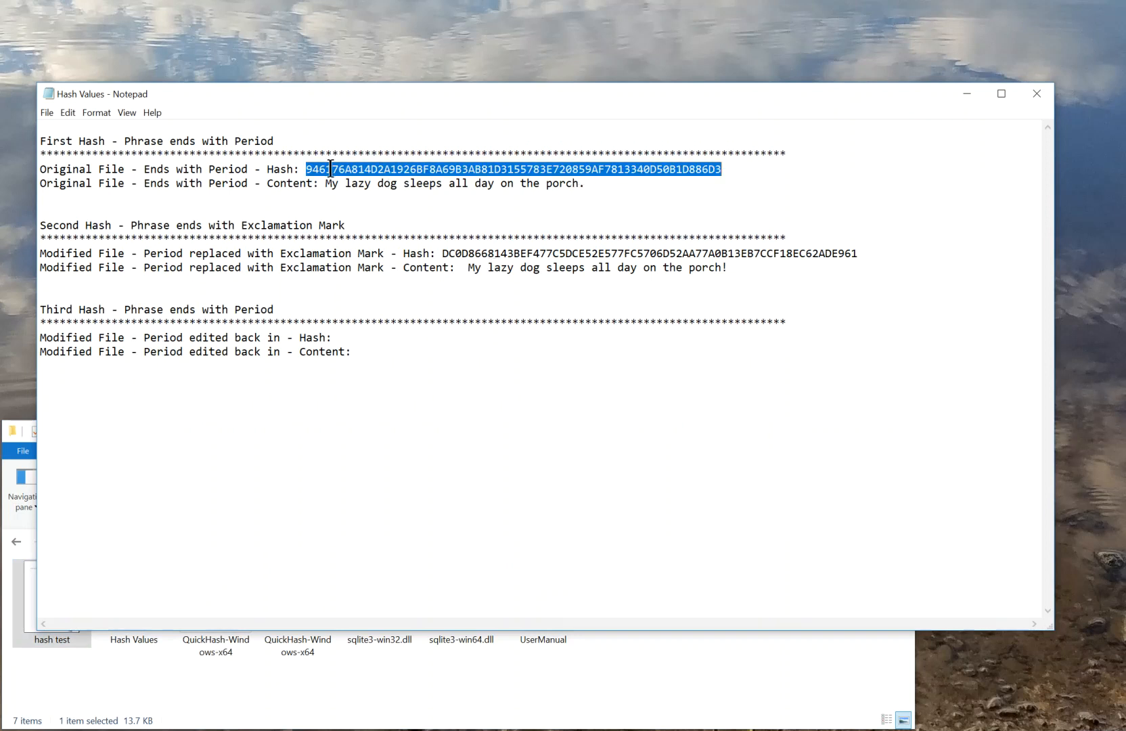
{"action": "left_click", "coordinate": [729, 267]}
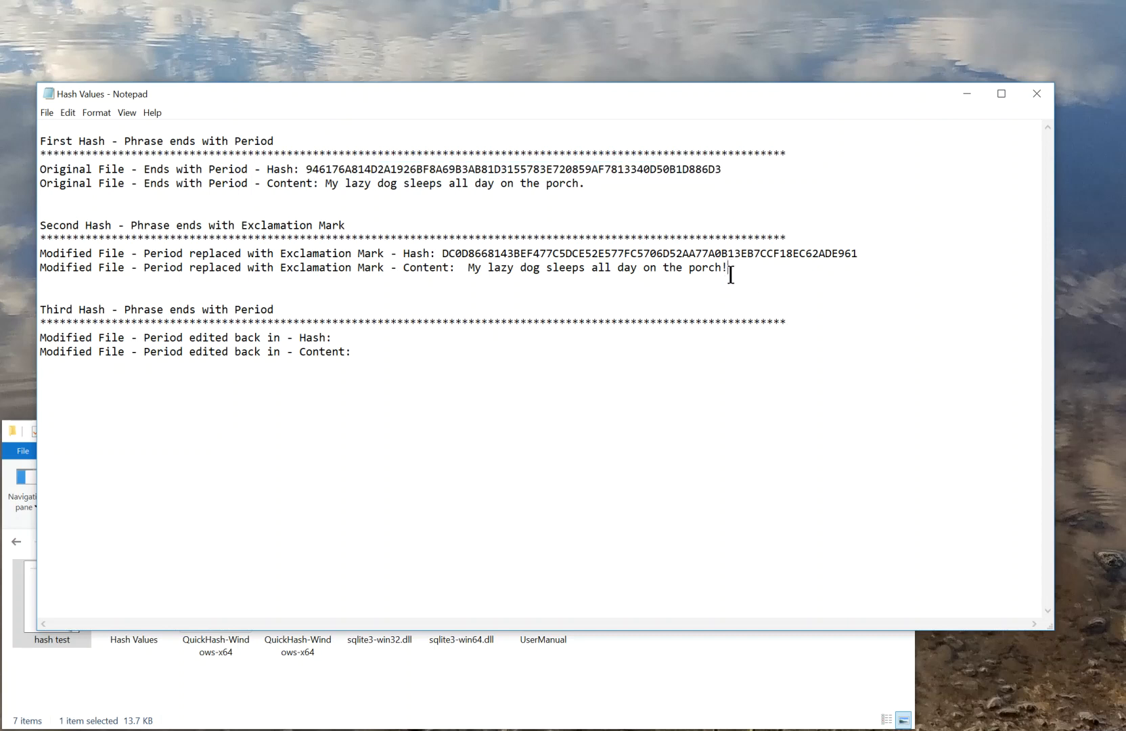
{"action": "double_click", "coordinate": [549, 252]}
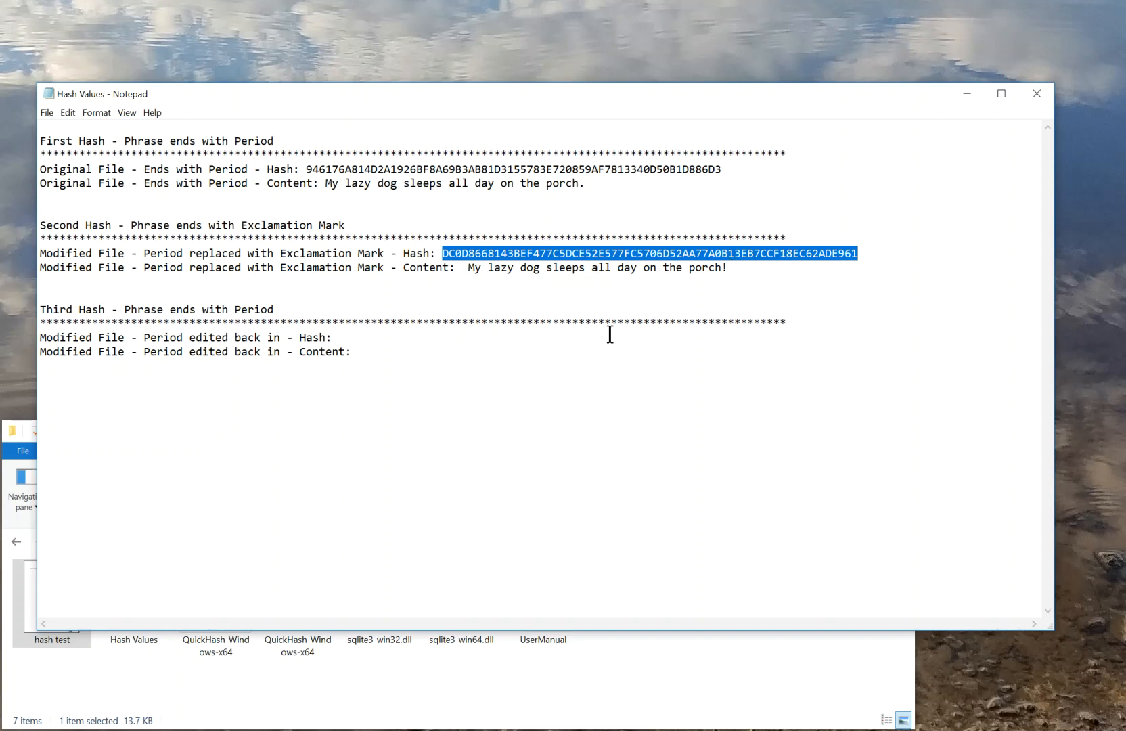
{"action": "left_click", "coordinate": [400, 335]}
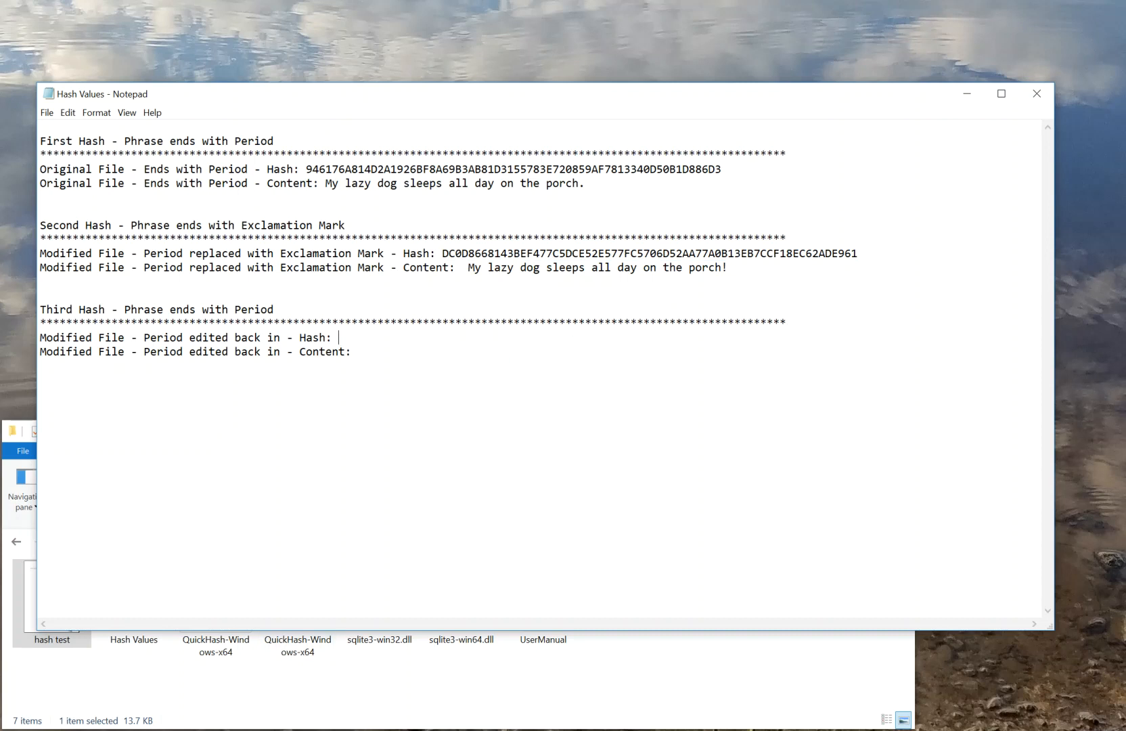
Return to the hash test document in Word and replace the sentence's exclamation mark with a period
{"action": "key", "text": "alt+Tab"}
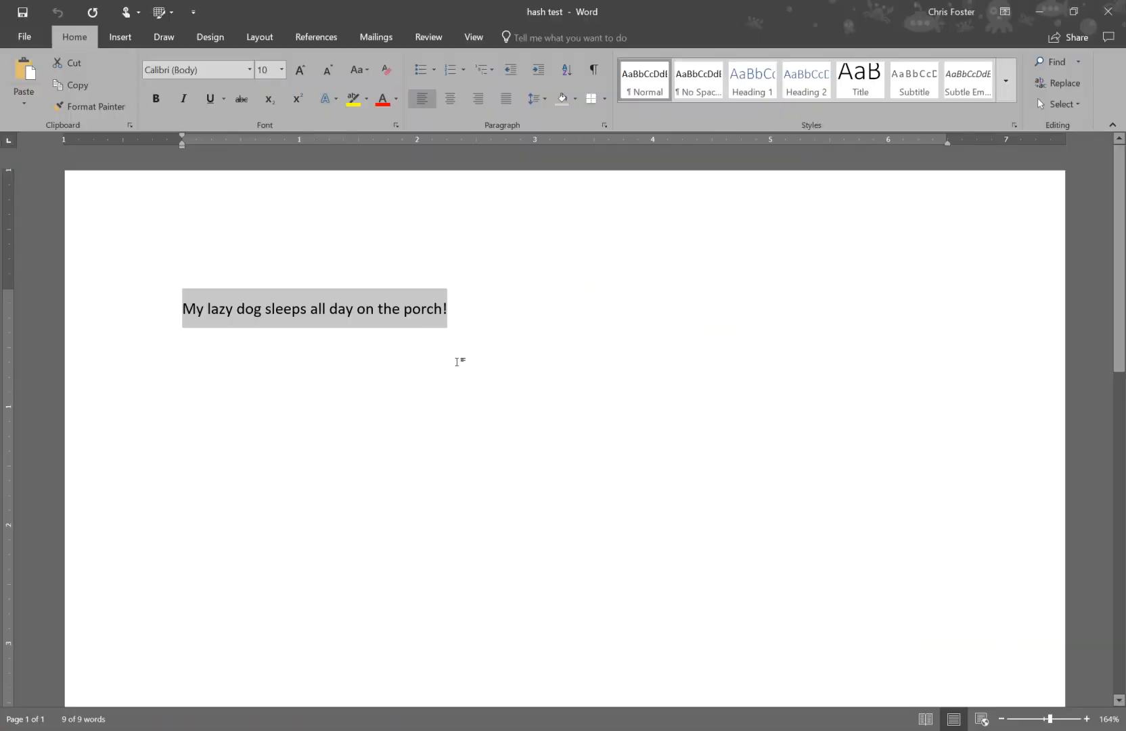
{"action": "left_click", "coordinate": [451, 304]}
{"action": "key", "text": "BackSpace"}
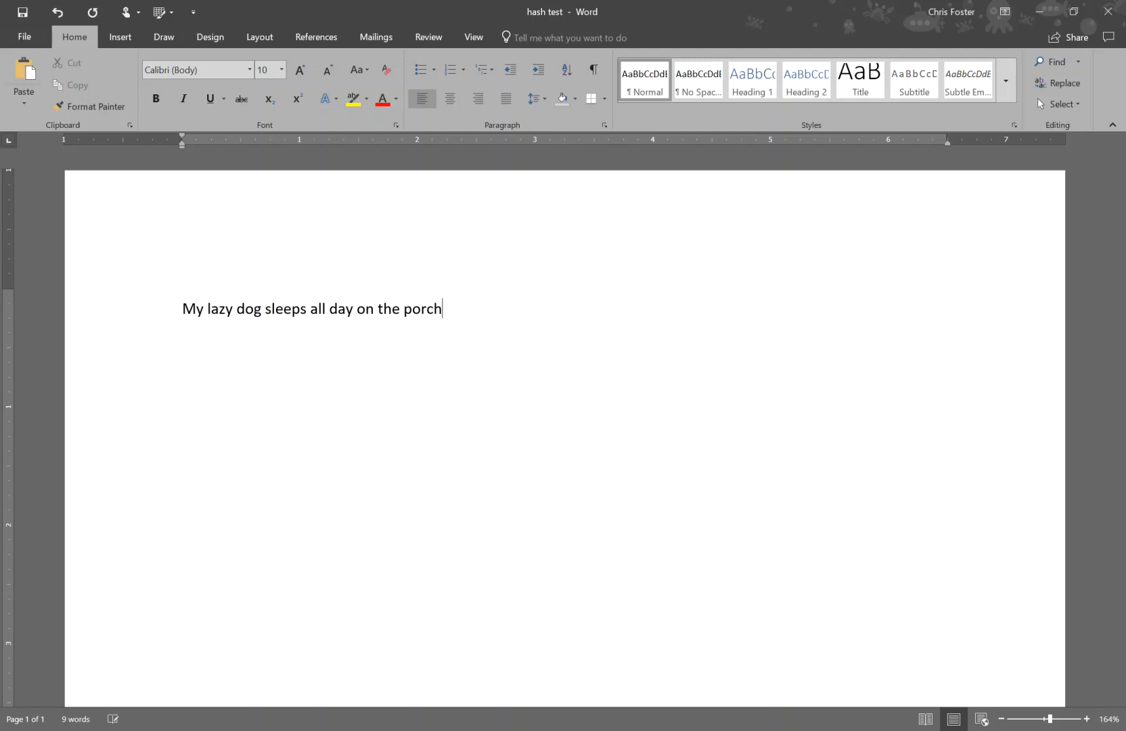
{"action": "type", "text": "."}
{"action": "left_click_drag", "start_coordinate": [452, 309], "coordinate": [193, 313]}
{"action": "left_click", "coordinate": [197, 313]}
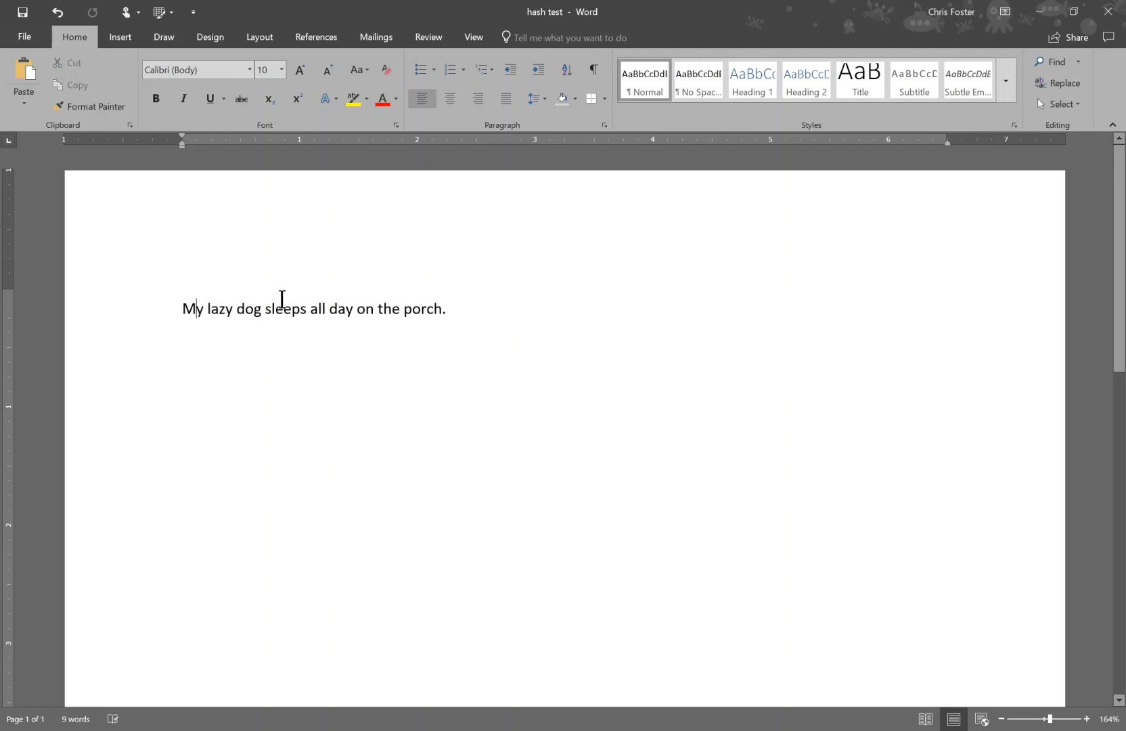
Save and close the hash test document in Word, and reopen QuickHash from its program folder
{"action": "left_click", "coordinate": [23, 12]}
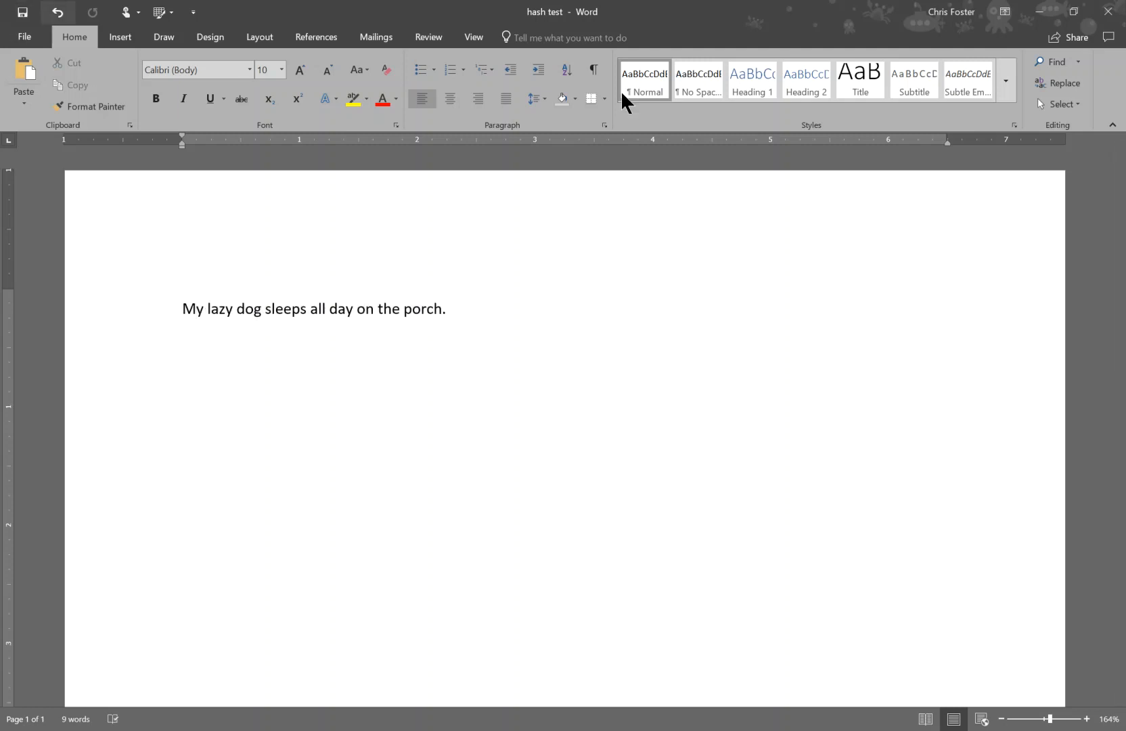
{"action": "left_click", "coordinate": [1108, 11]}
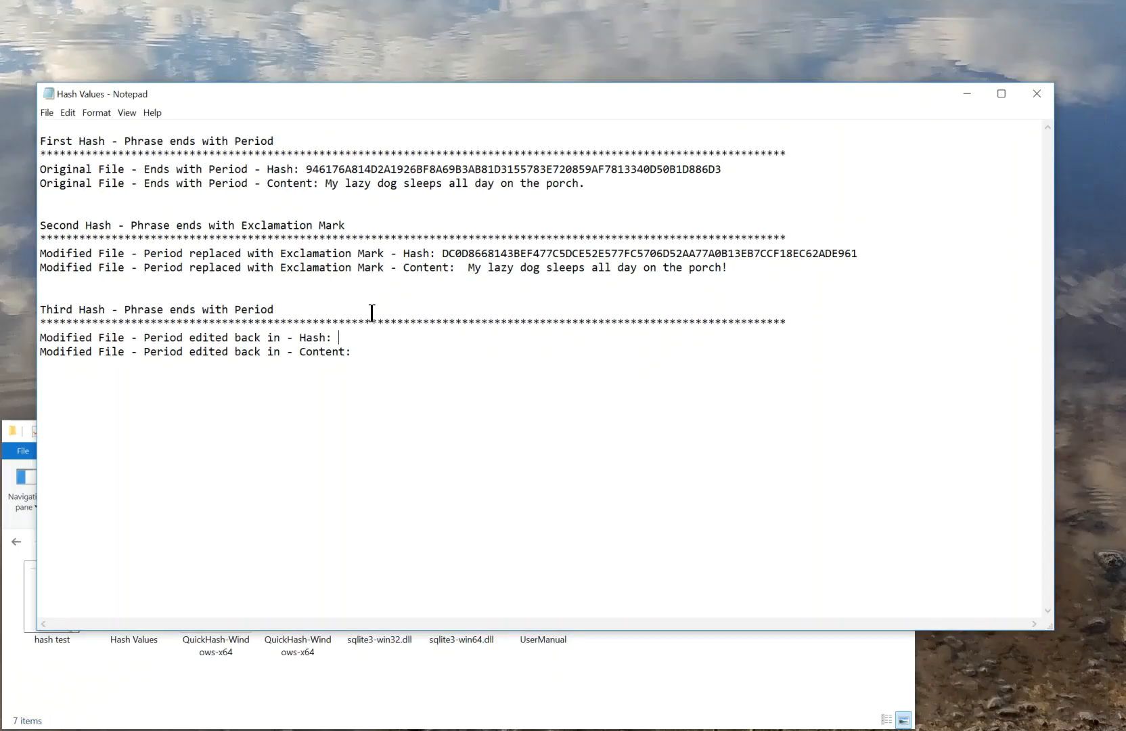
{"action": "left_click", "coordinate": [158, 719]}
{"action": "double_click", "coordinate": [221, 606]}
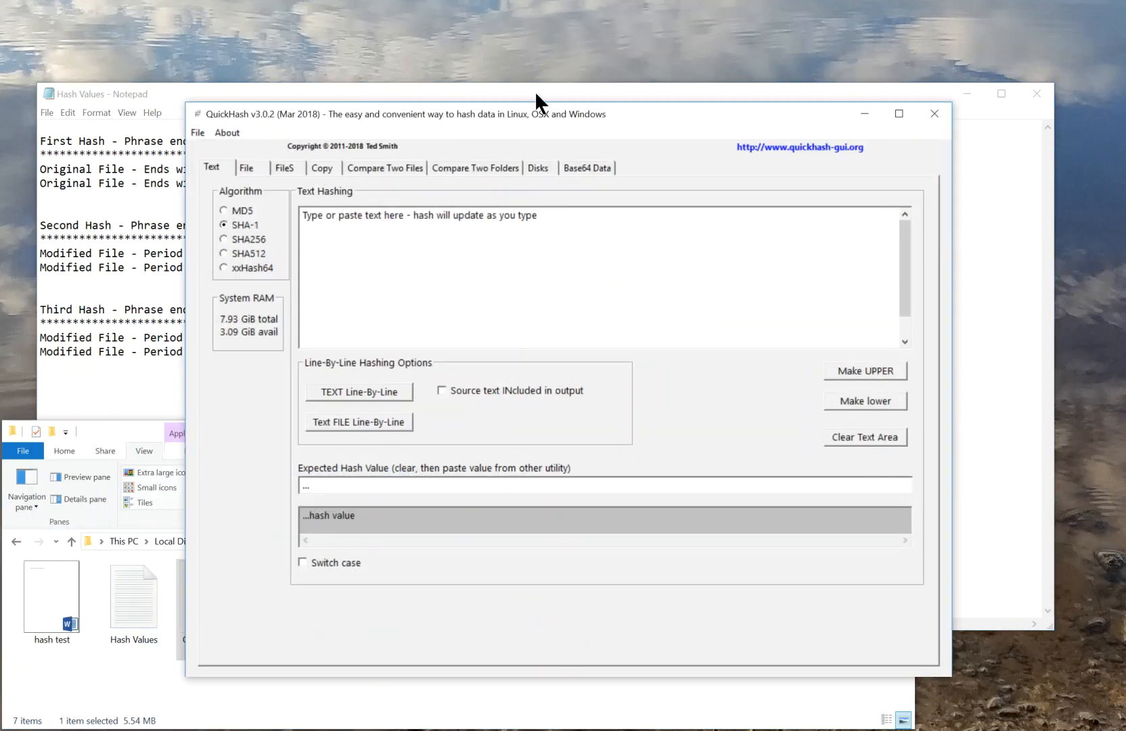
{"action": "left_click_drag", "start_coordinate": [541, 115], "coordinate": [647, 41]}
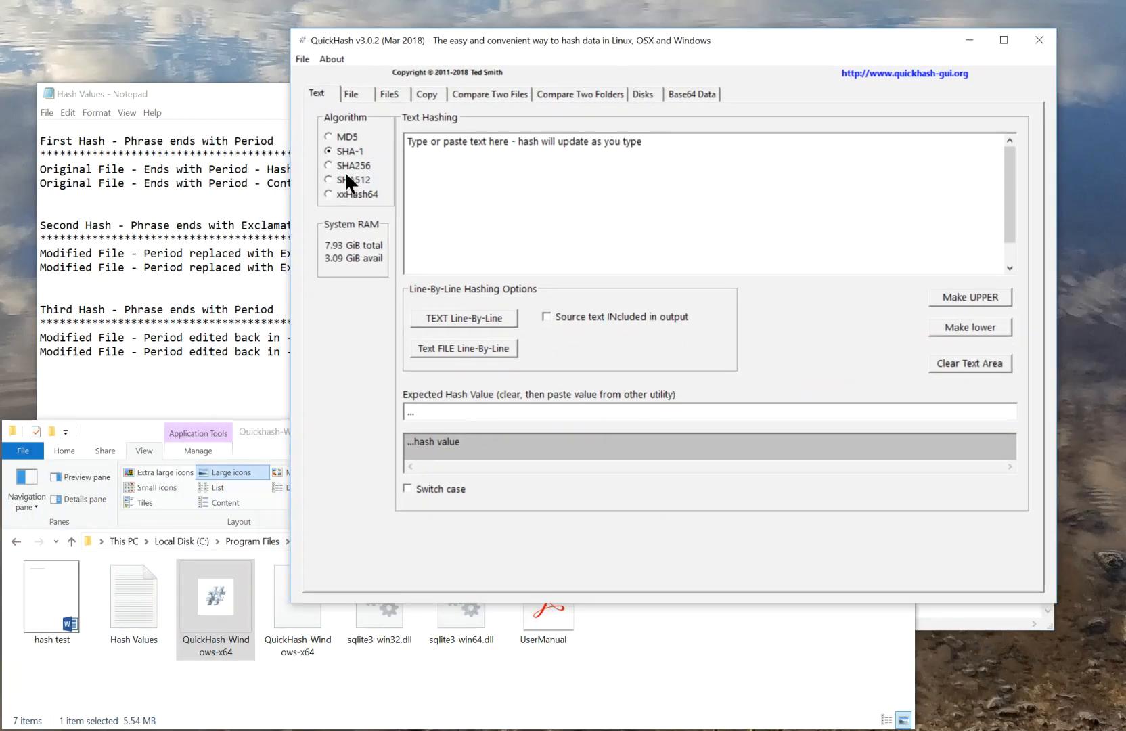
Generate the SHA256 hash of the hash test file with QuickHash's single file hashing
{"action": "left_click", "coordinate": [350, 165]}
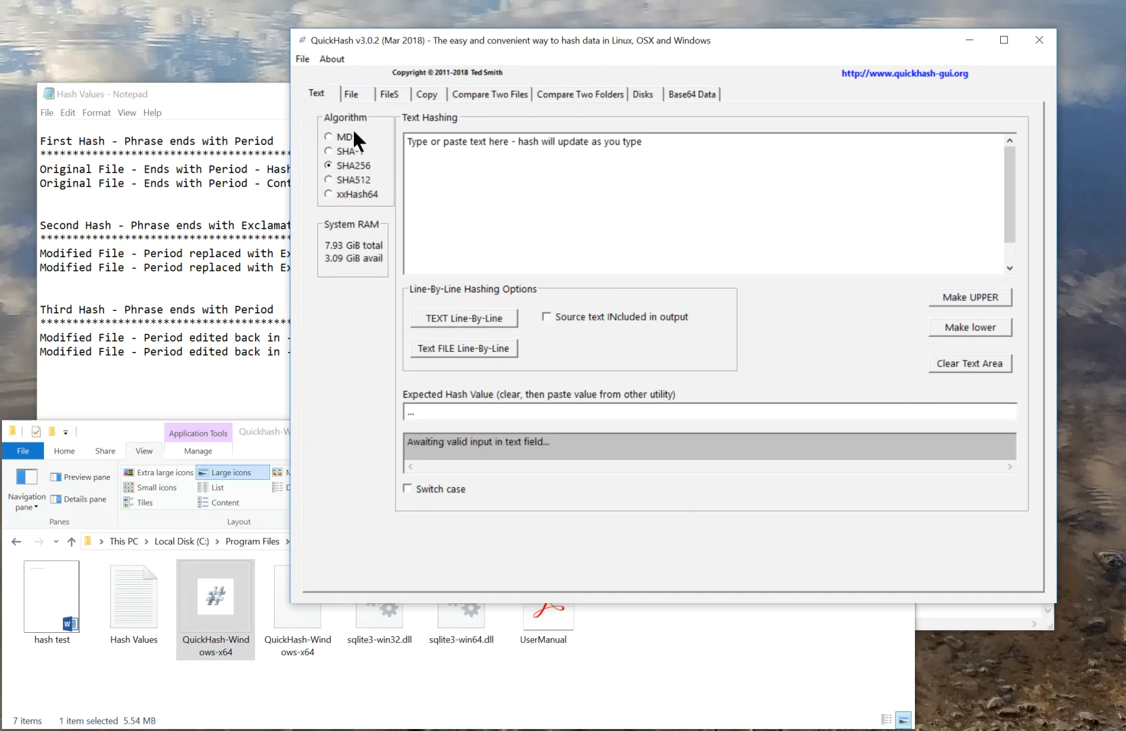
{"action": "left_click", "coordinate": [357, 99]}
{"action": "left_click", "coordinate": [34, 609]}
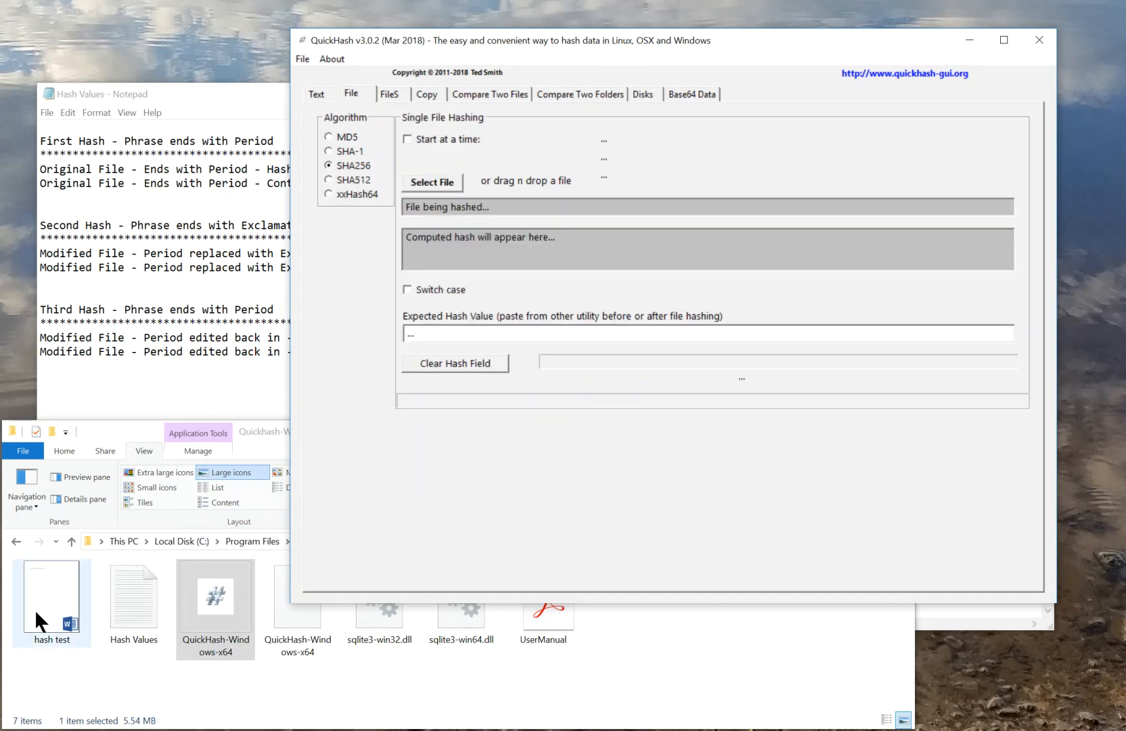
{"action": "left_click_drag", "start_coordinate": [35, 609], "coordinate": [506, 250]}
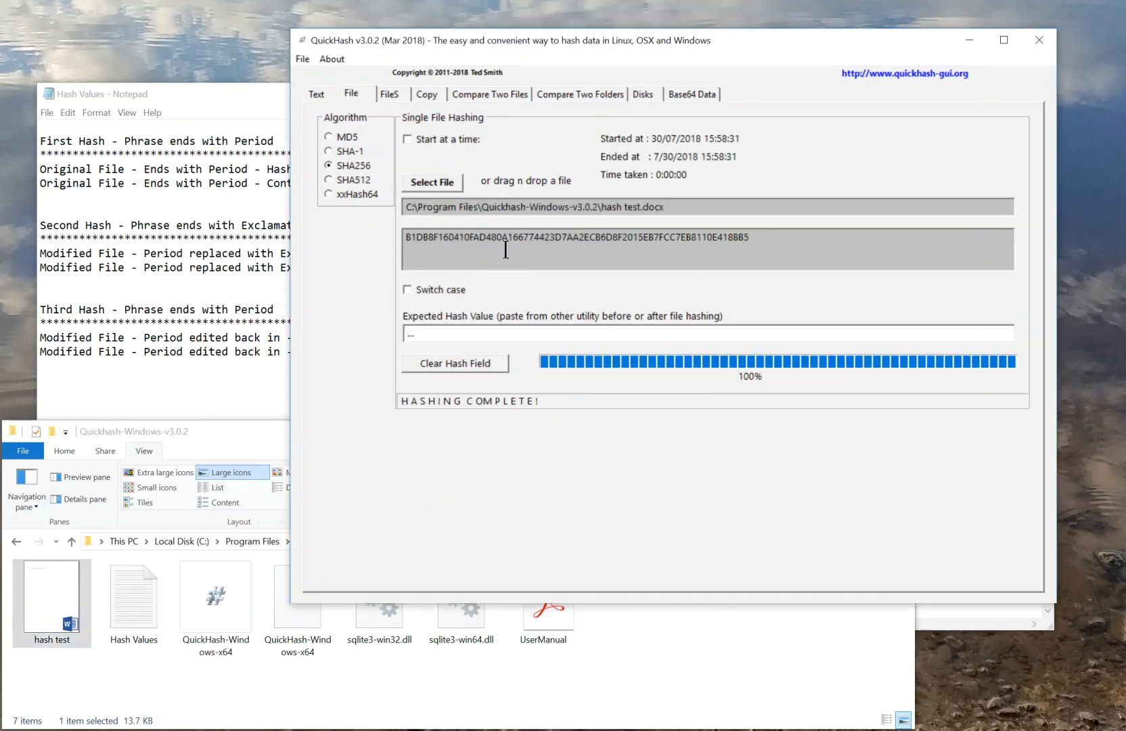
Copy the computed hash from QuickHash into the Third Hash section's hash line in Hash Values
{"action": "left_click_drag", "start_coordinate": [749, 236], "coordinate": [371, 239]}
{"action": "key", "text": "ctrl+c"}
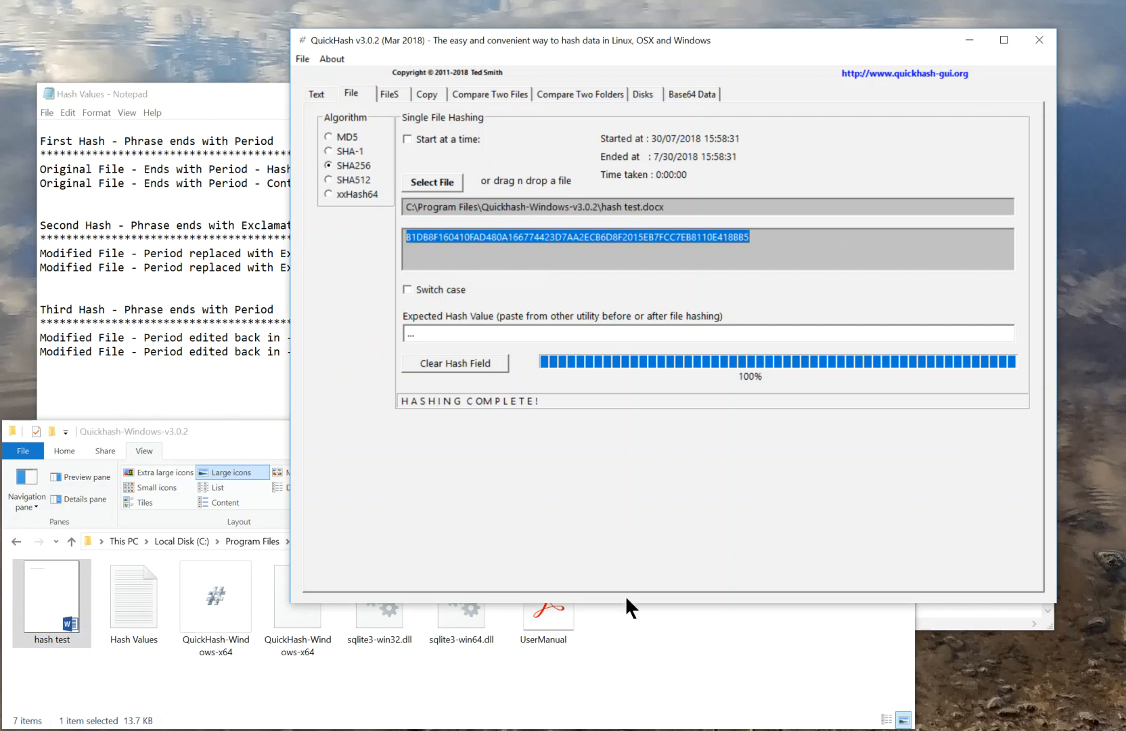
{"action": "left_click", "coordinate": [270, 94]}
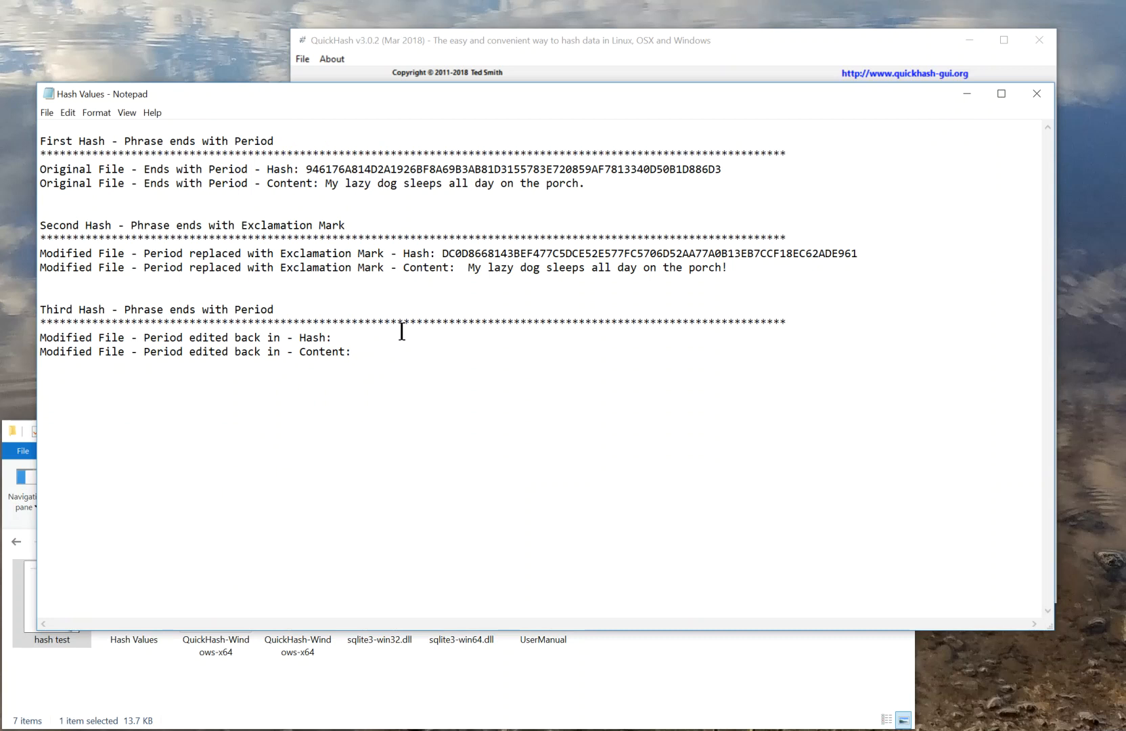
{"action": "key", "text": "ctrl+v"}
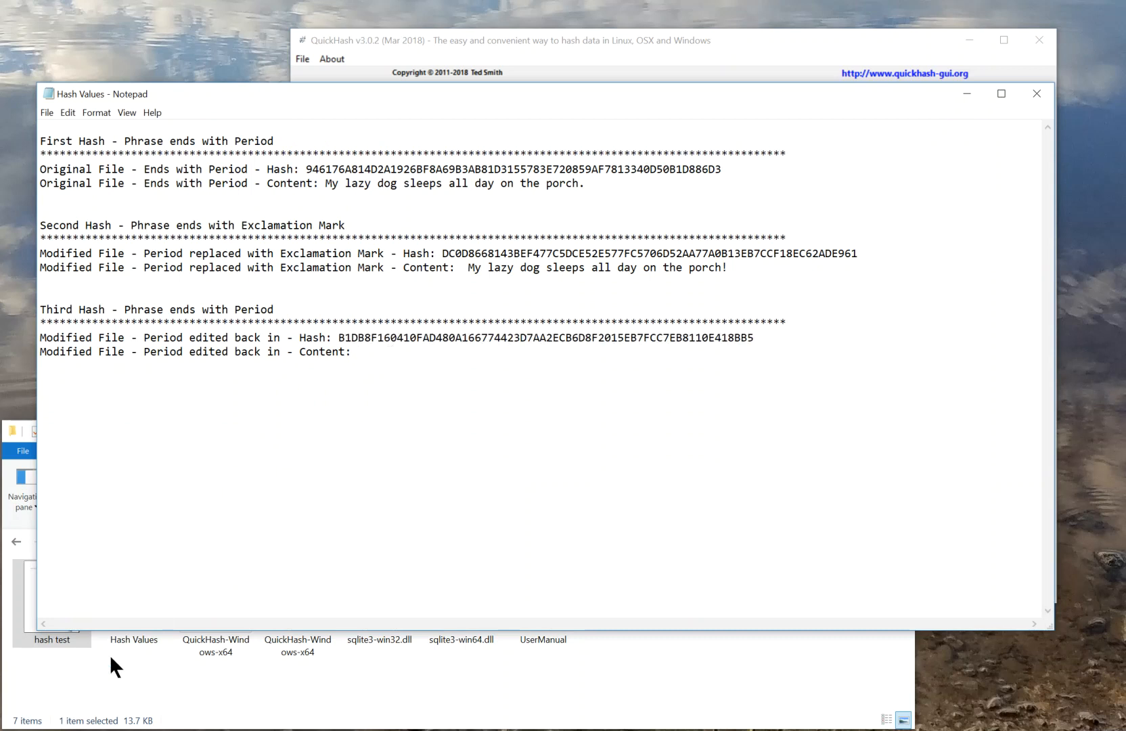
Close QuickHash and copy the sentence ending in a period from the hash test document into the Third Hash content line
{"action": "left_click", "coordinate": [534, 730]}
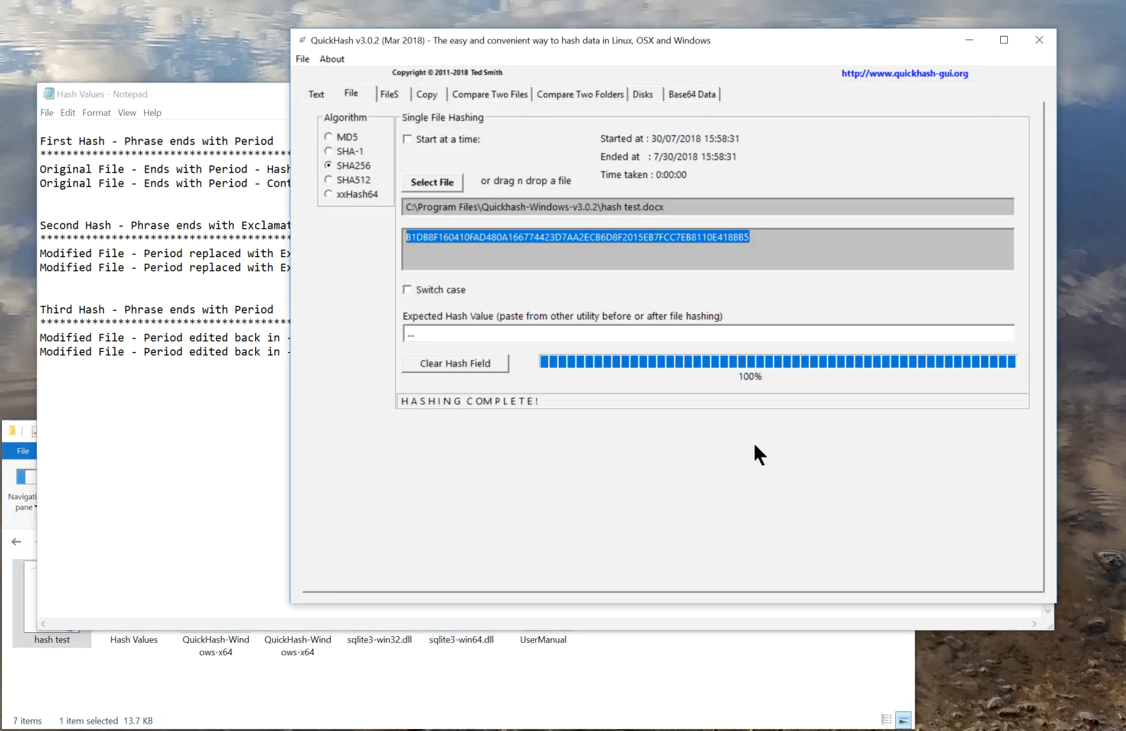
{"action": "left_click", "coordinate": [1040, 39]}
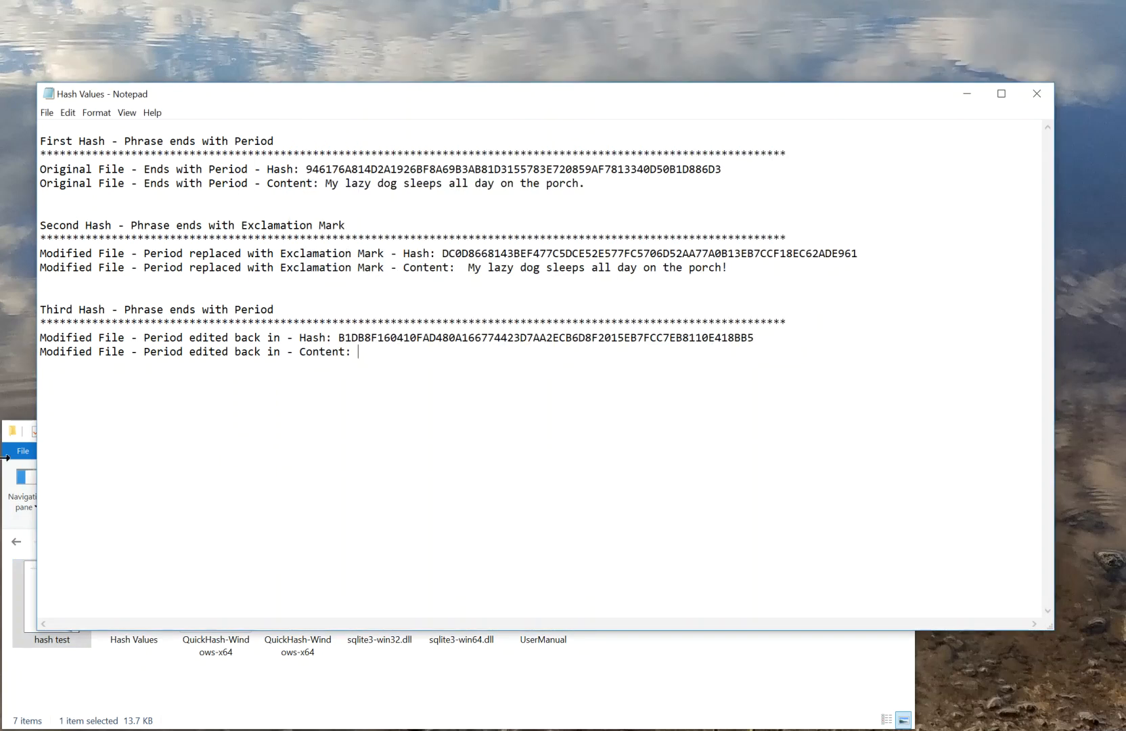
{"action": "double_click", "coordinate": [42, 638]}
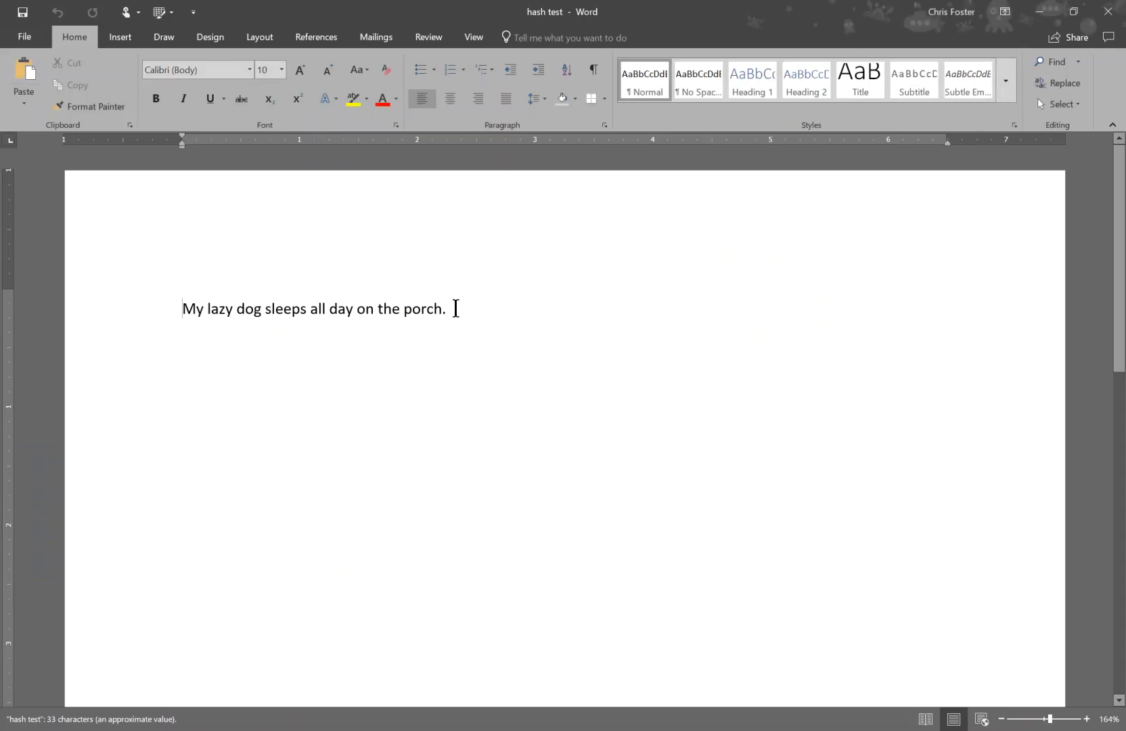
{"action": "left_click_drag", "start_coordinate": [455, 308], "coordinate": [116, 317]}
{"action": "key", "text": "ctrl+c"}
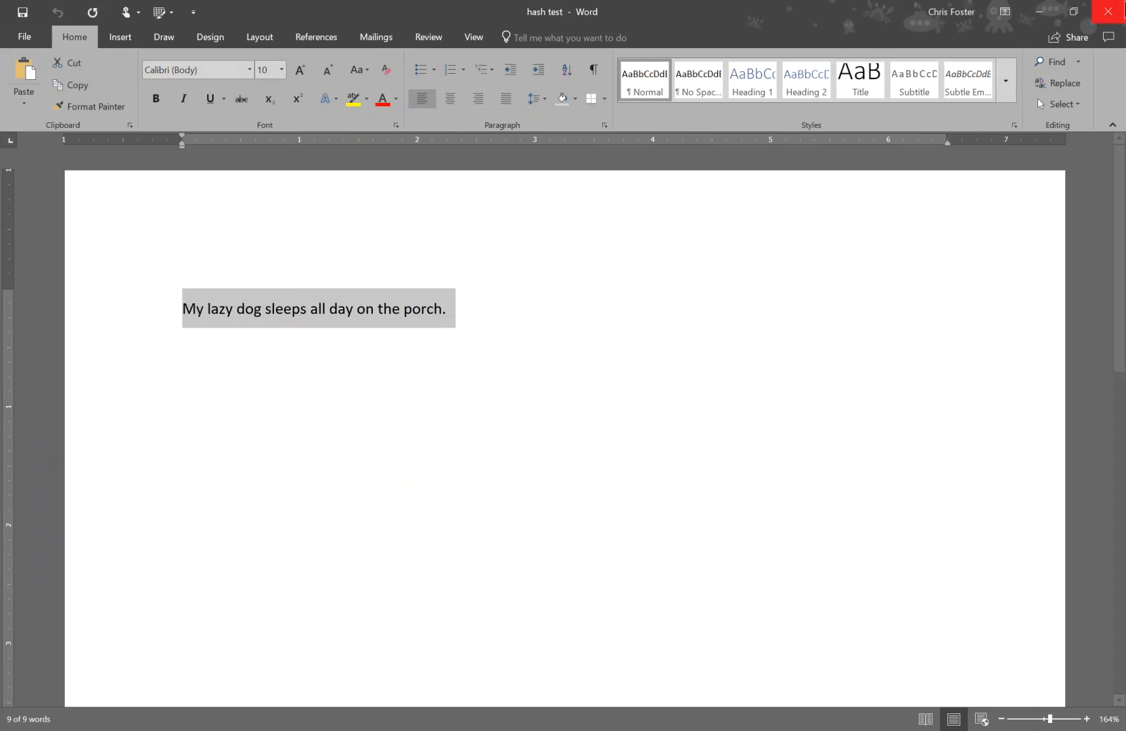
{"action": "left_click", "coordinate": [1048, 9]}
{"action": "left_click", "coordinate": [448, 354]}
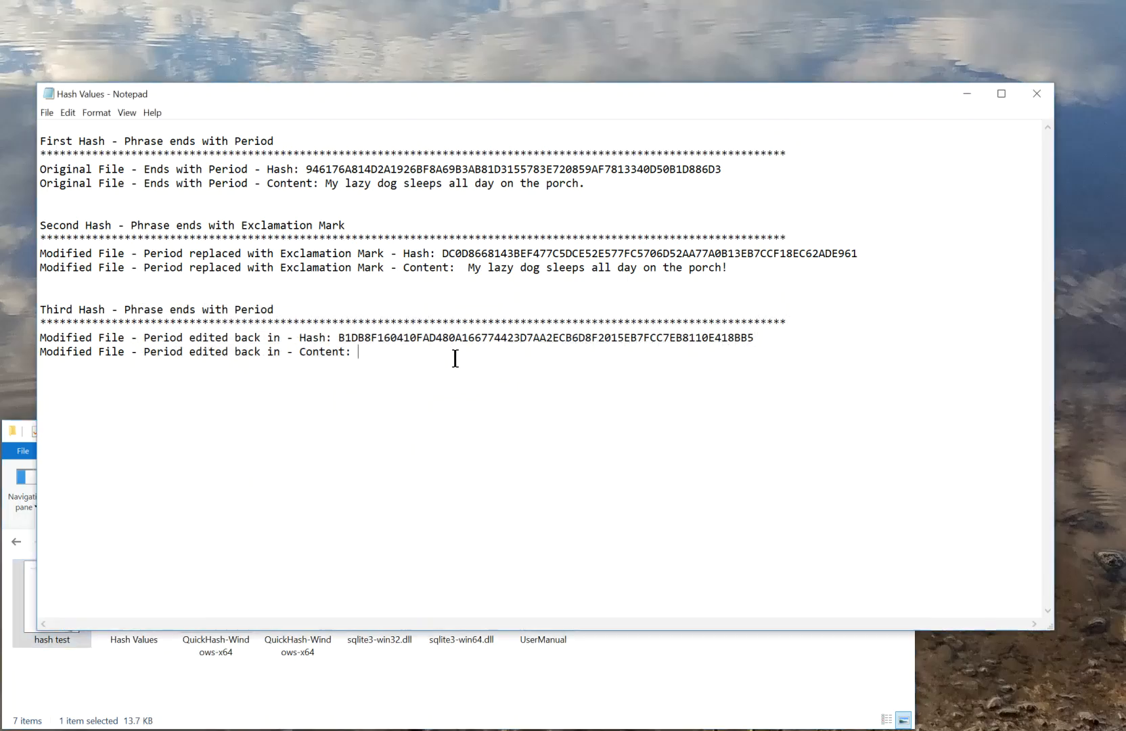
{"action": "key", "text": "ctrl+v"}
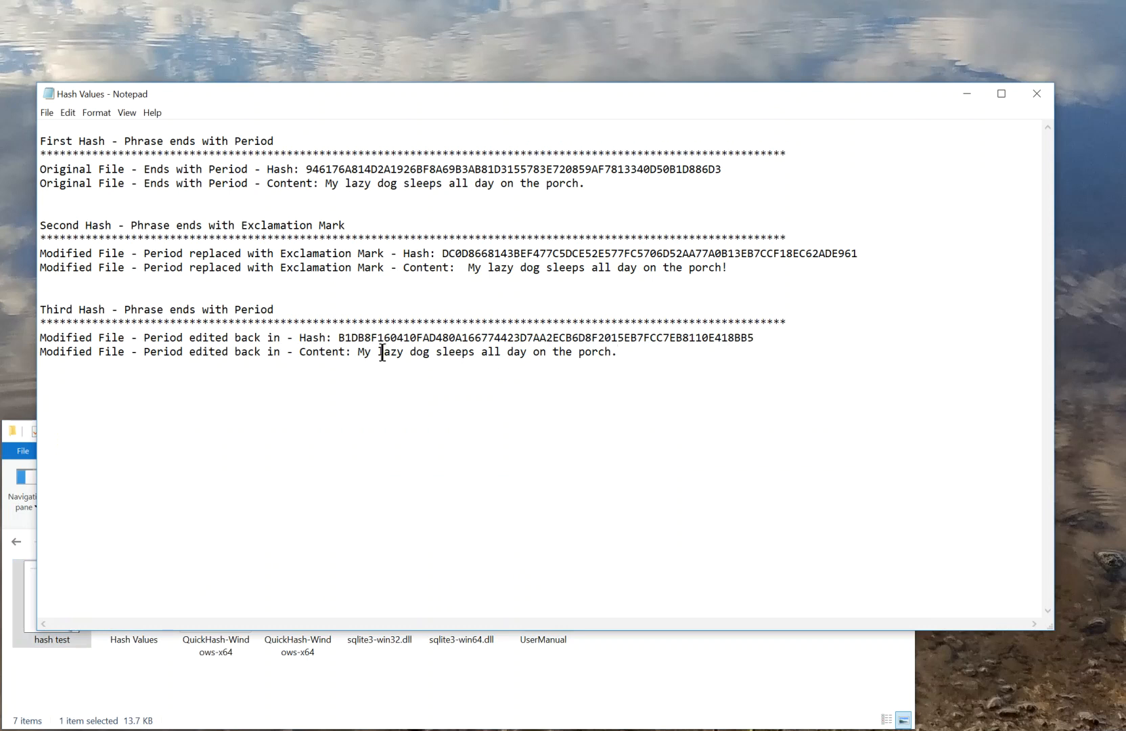
Compare the sentences and hashes recorded in the First Hash and Third Hash sections of the Hash Values file
{"action": "left_click_drag", "start_coordinate": [356, 352], "coordinate": [619, 352]}
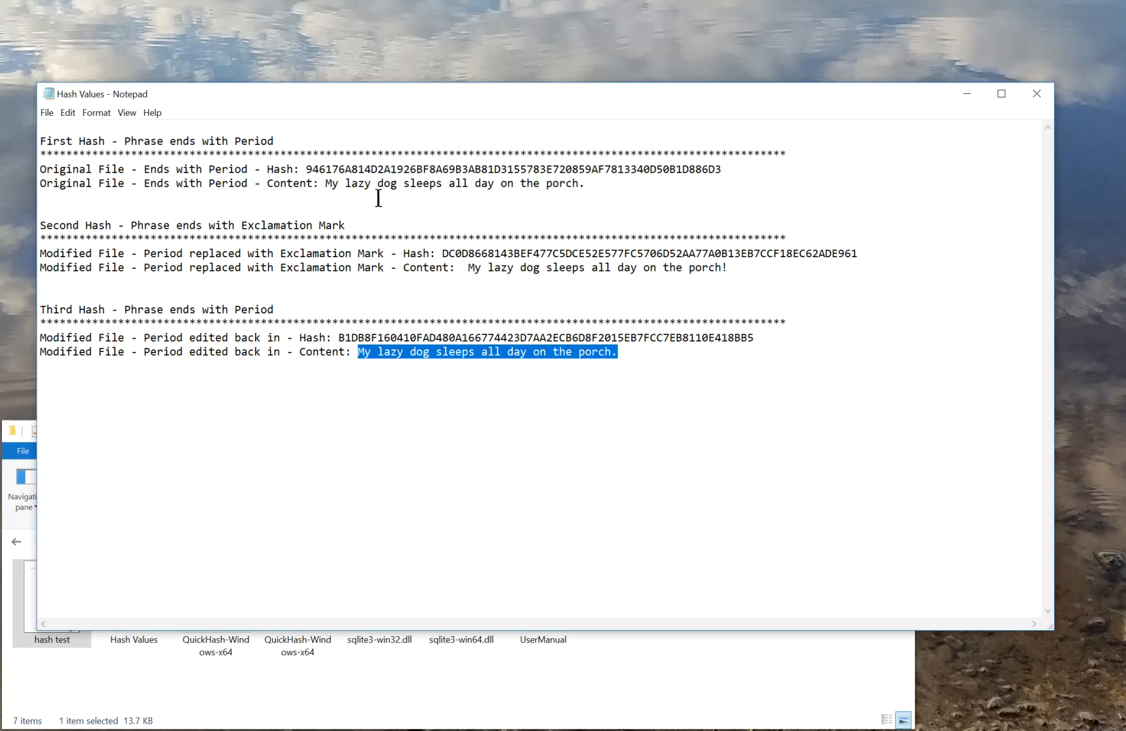
{"action": "left_click_drag", "start_coordinate": [326, 183], "coordinate": [588, 181]}
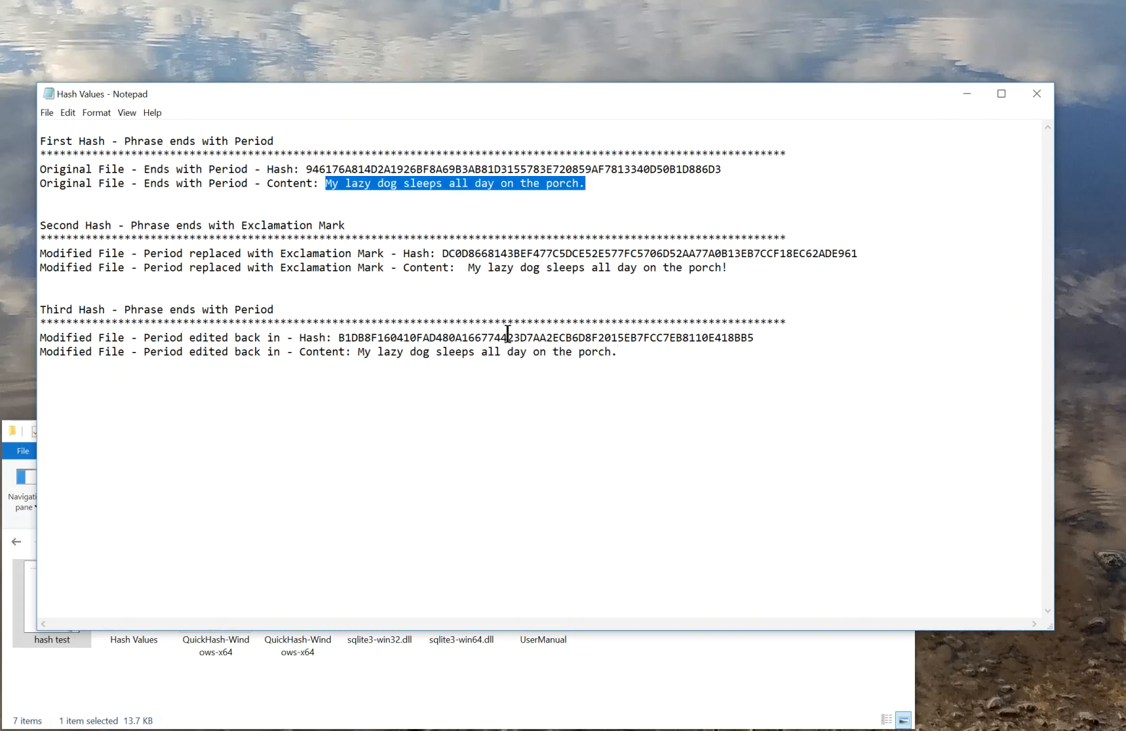
{"action": "left_click_drag", "start_coordinate": [618, 352], "coordinate": [610, 352]}
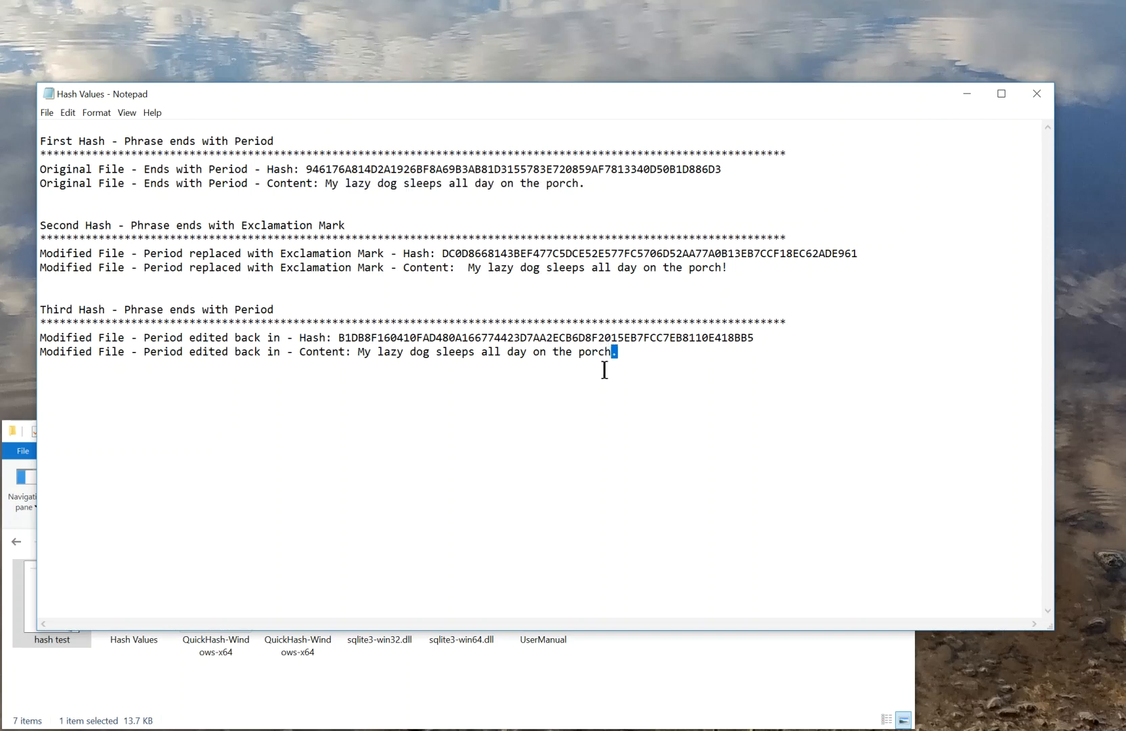
{"action": "left_click", "coordinate": [630, 352]}
{"action": "left_click_drag", "start_coordinate": [588, 182], "coordinate": [520, 183]}
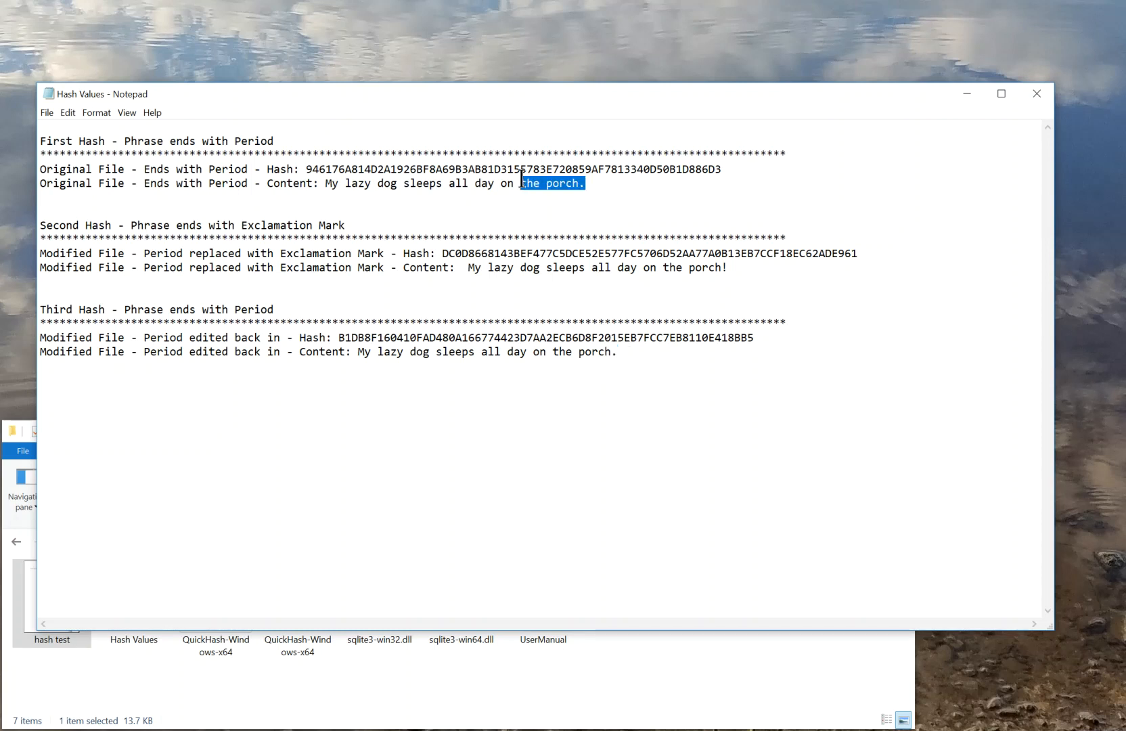
{"action": "double_click", "coordinate": [623, 336]}
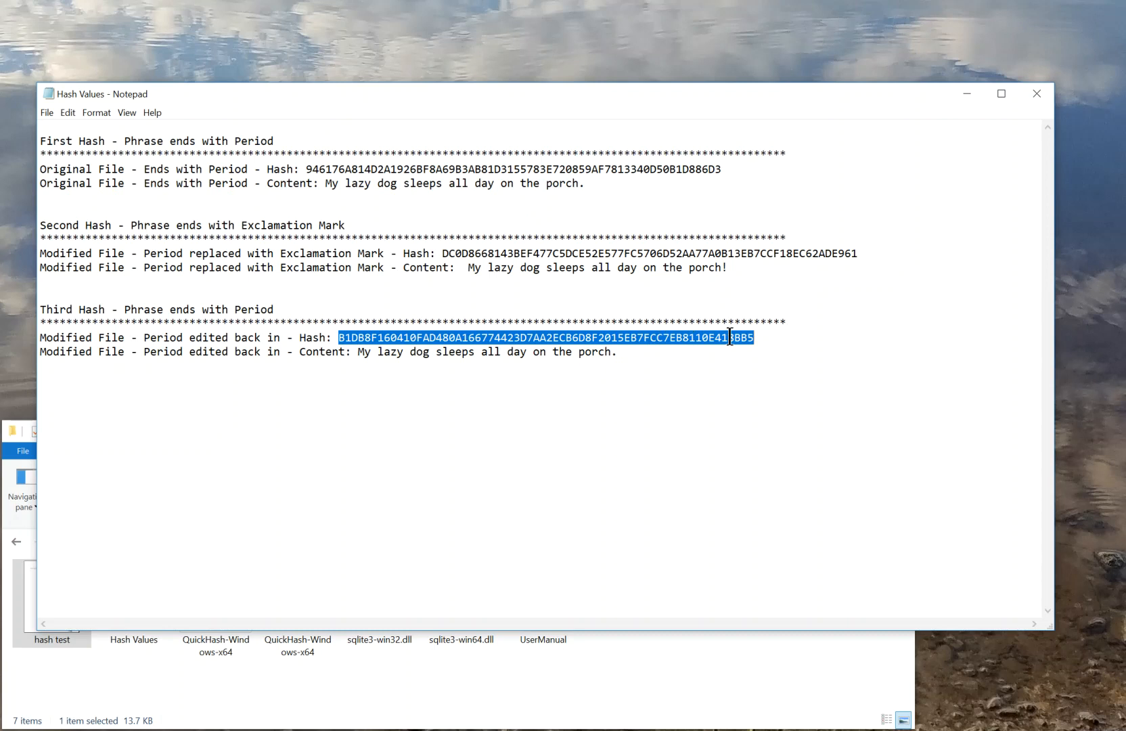
{"action": "double_click", "coordinate": [588, 169]}
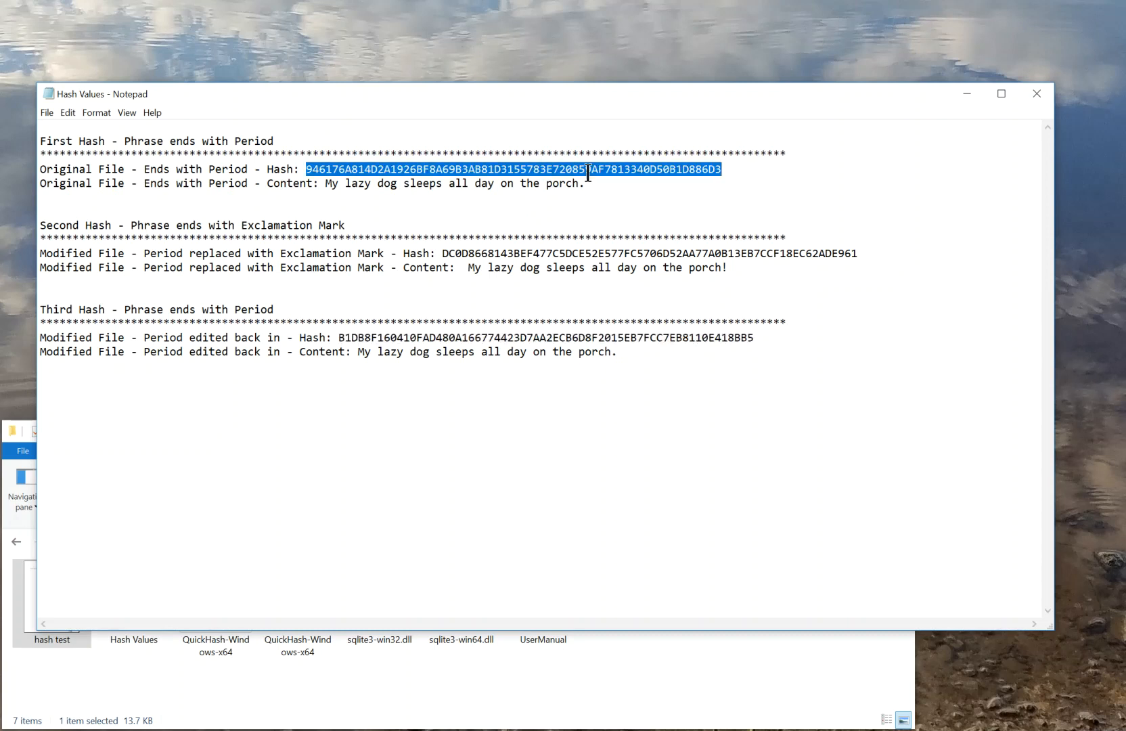
{"action": "left_click", "coordinate": [640, 352]}
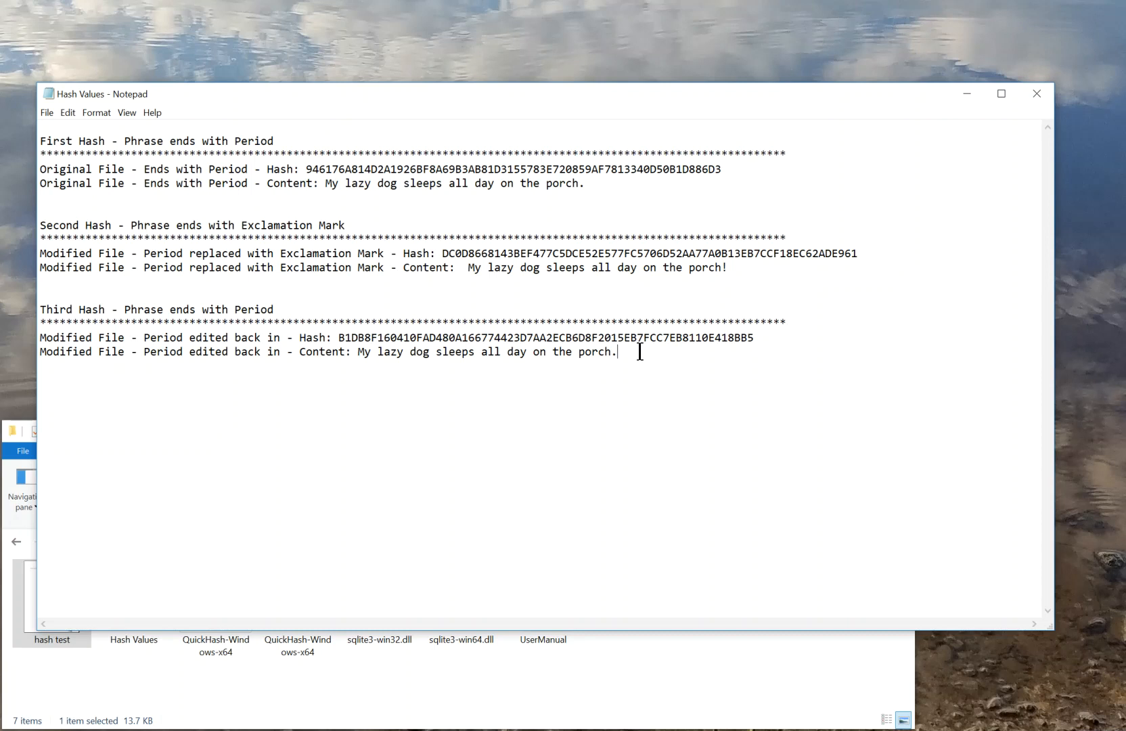
Minimize the Hash Values file and switch to the PowerPoint slide show's slide 3 with the QuickHash GUI download link
{"action": "left_click", "coordinate": [968, 95]}
{"action": "left_click", "coordinate": [826, 430]}
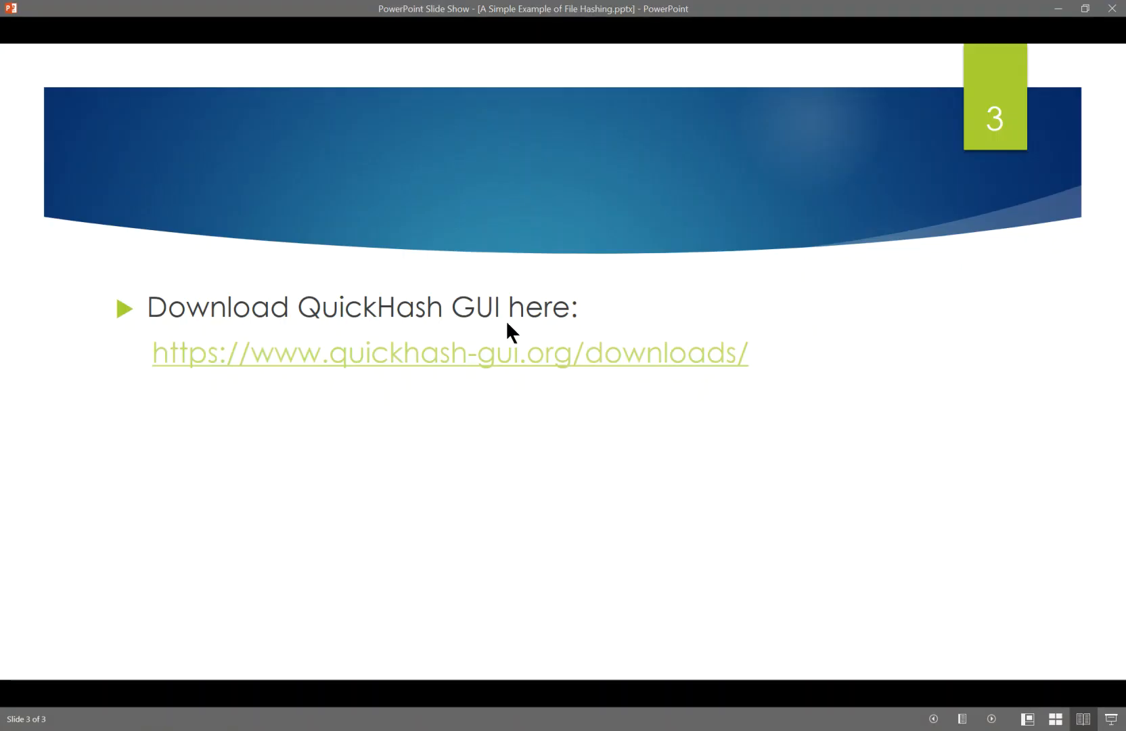
{"action": "left_click", "coordinate": [652, 296]}
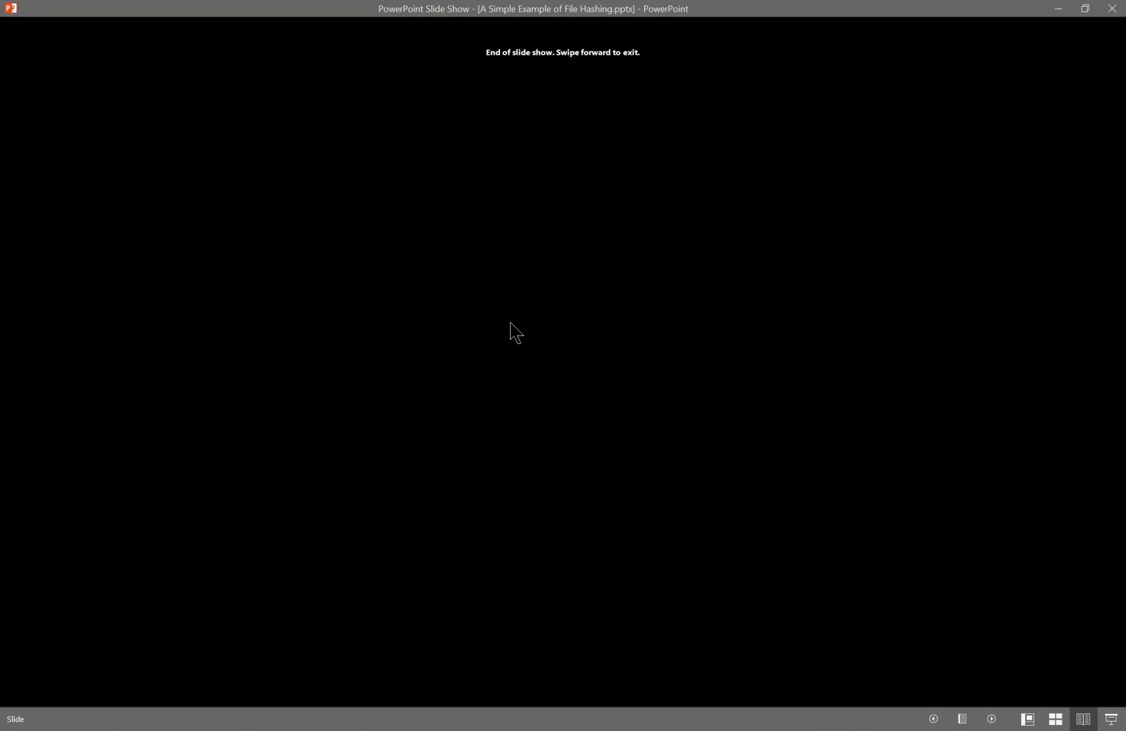
{"action": "key", "text": "Left"}
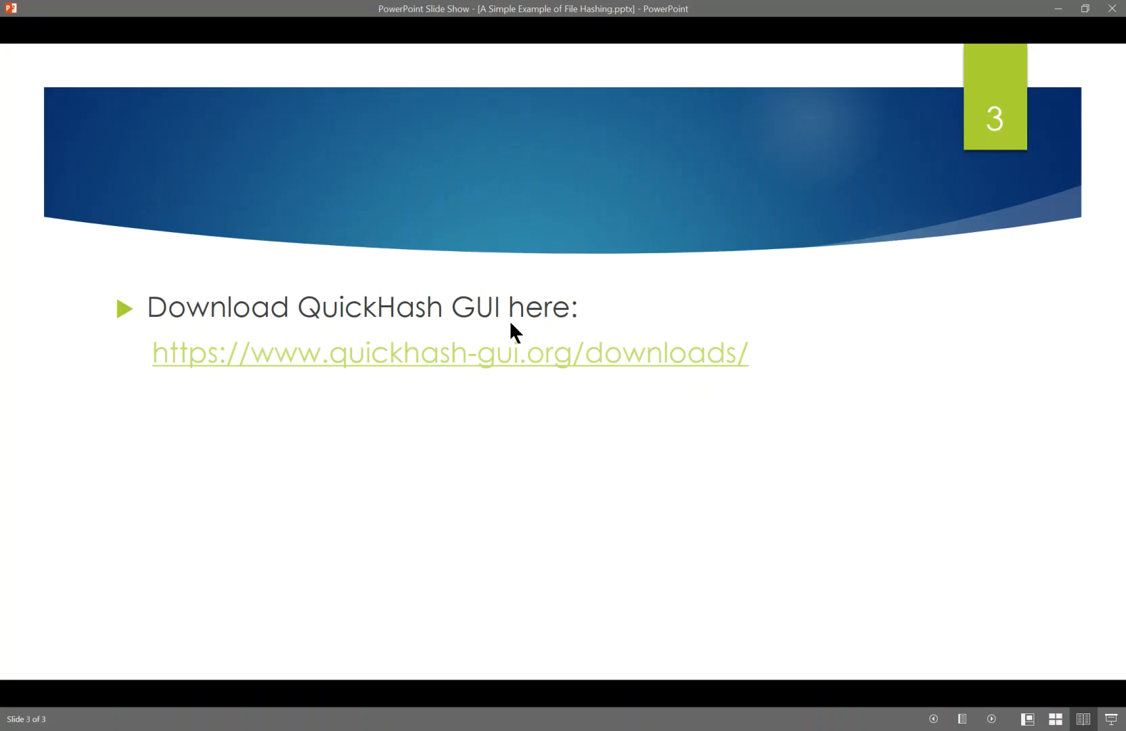